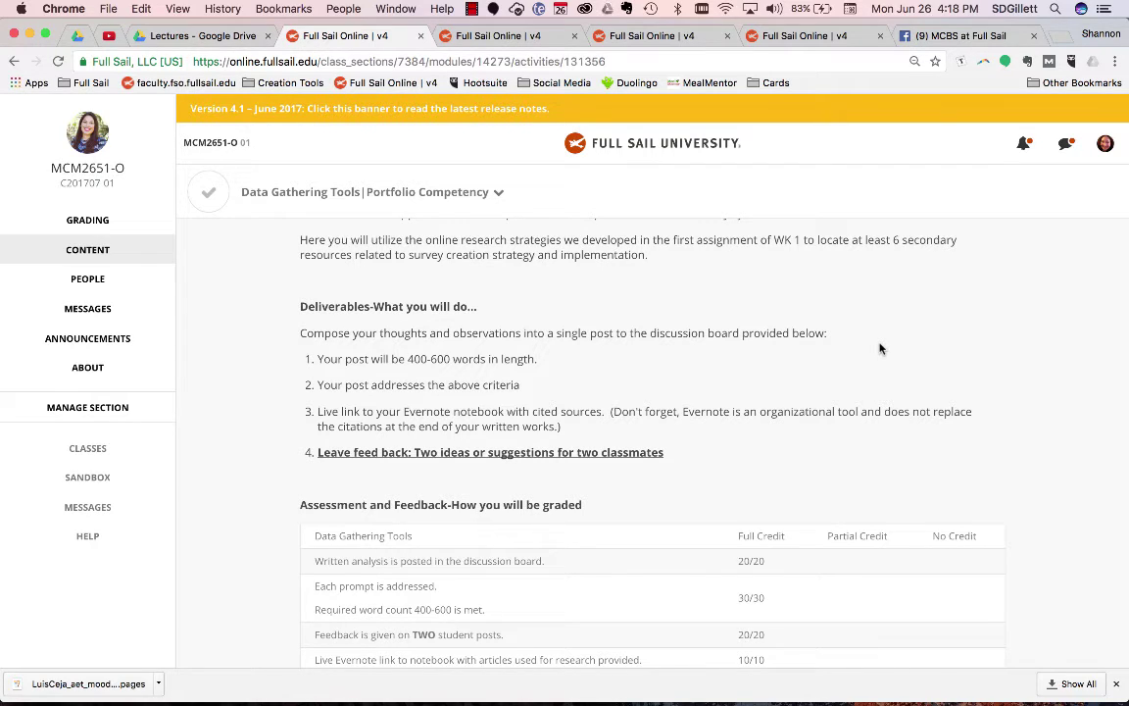
# Review the grading criteria of the Data Gathering Tools assignment and the deliverables of the Descriptive and Measurable Research assignment.
pyautogui.scroll(-3, 879, 348)
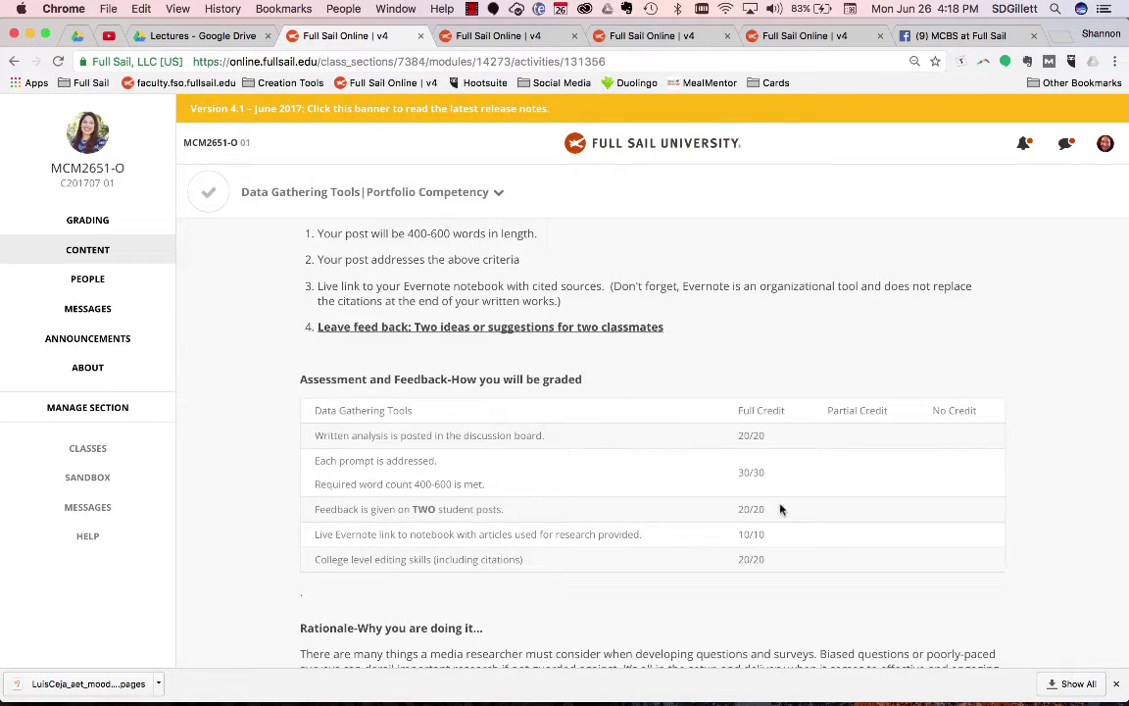
pyautogui.scroll(10, 811, 340)
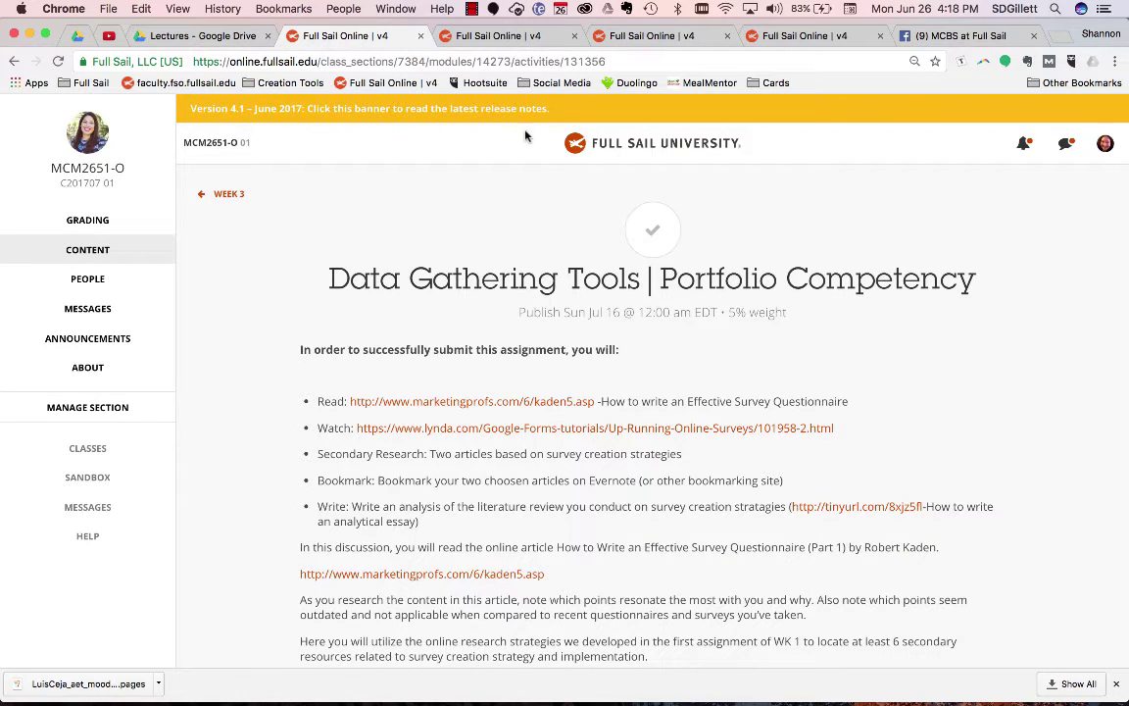
pyautogui.click(498, 36)
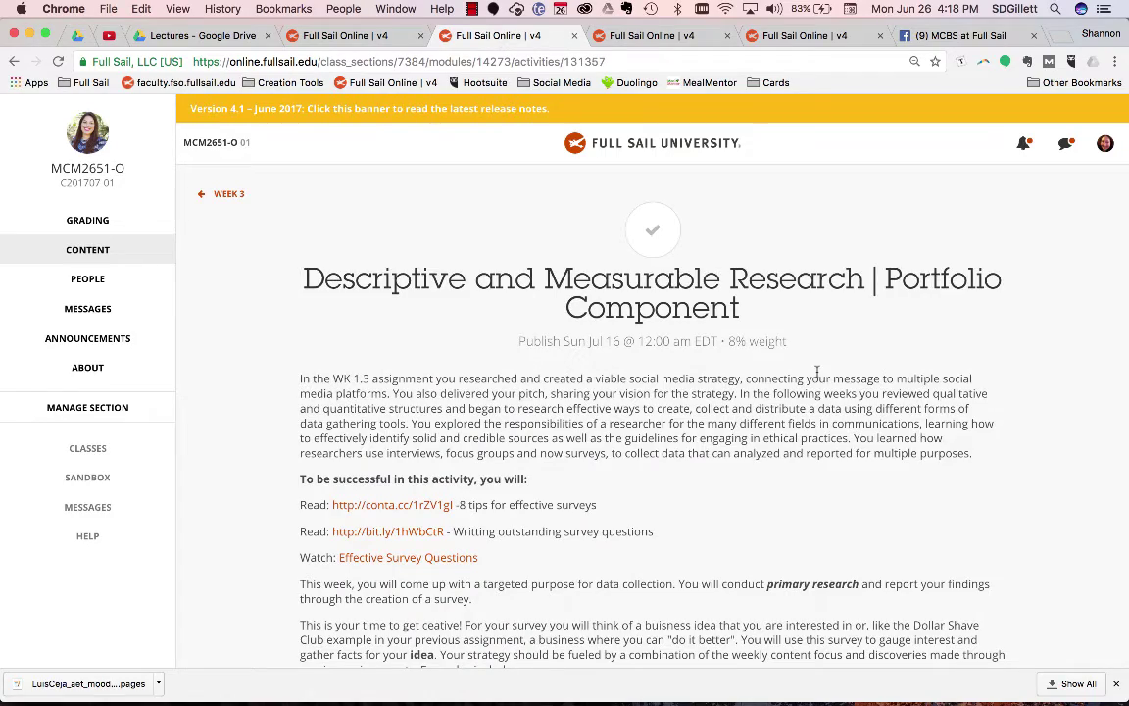
pyautogui.scroll(-5, 813, 373)
pyautogui.scroll(-2, 818, 376)
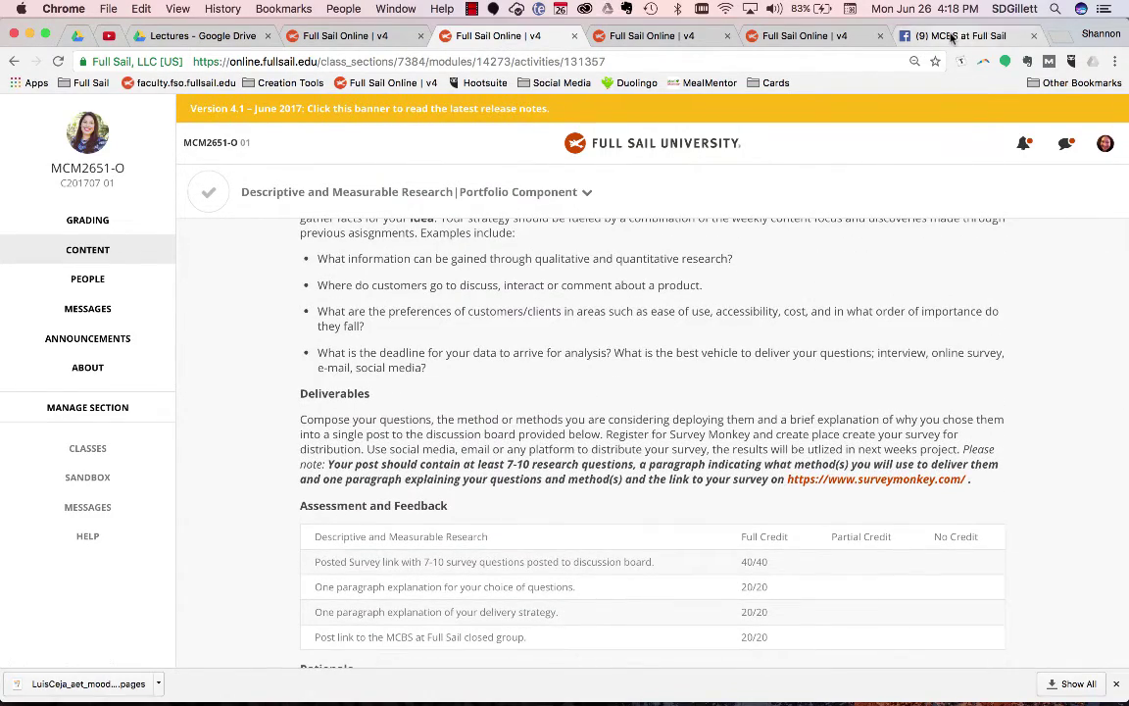
# Switch to SurveyMonkey in Safari and create a survey from scratch named "New Survey" in the Education category.
pyautogui.hotkey('ctrl', 'Right')
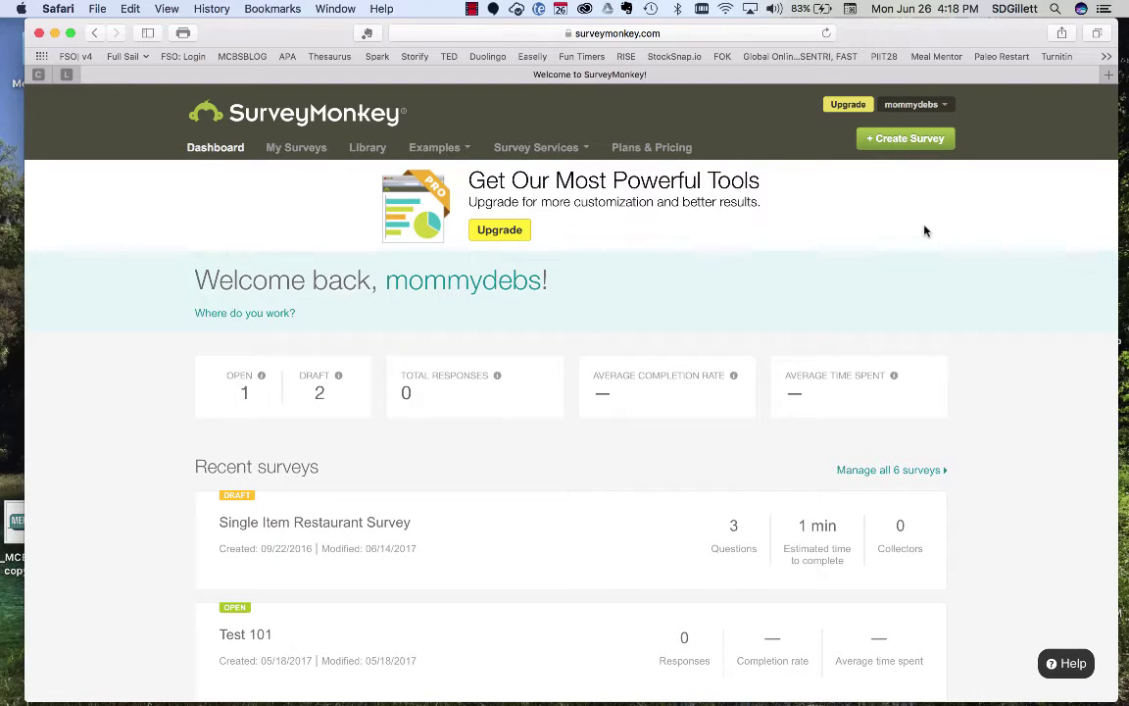
pyautogui.click(877, 141)
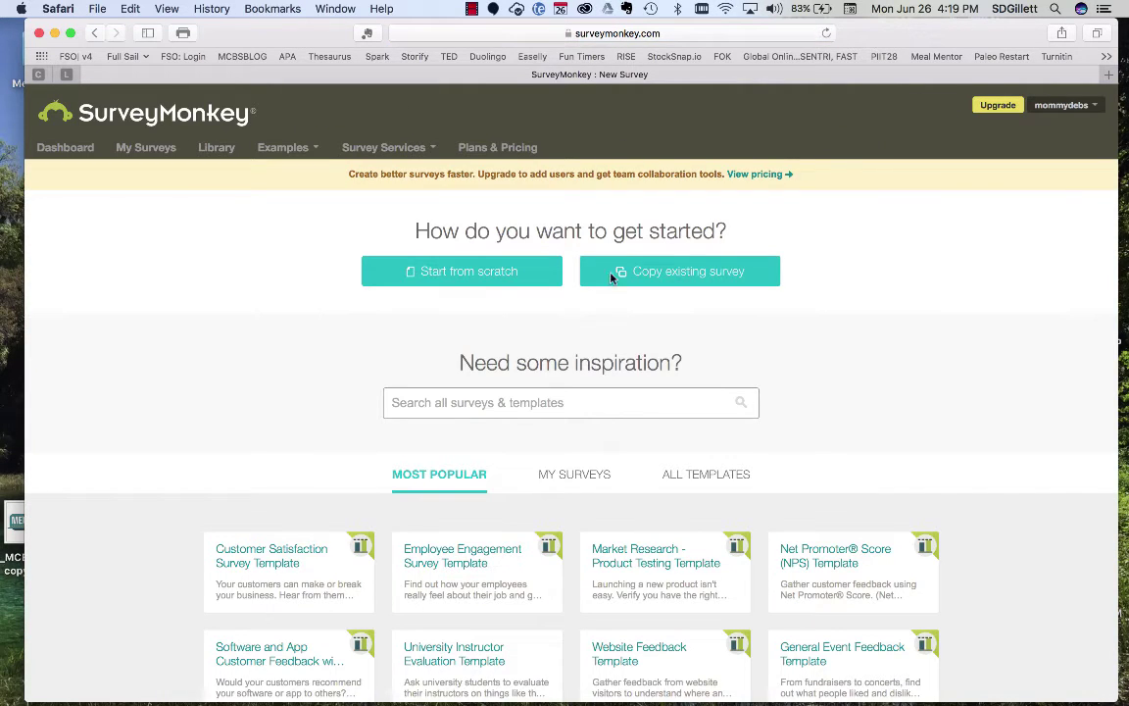
pyautogui.click(431, 275)
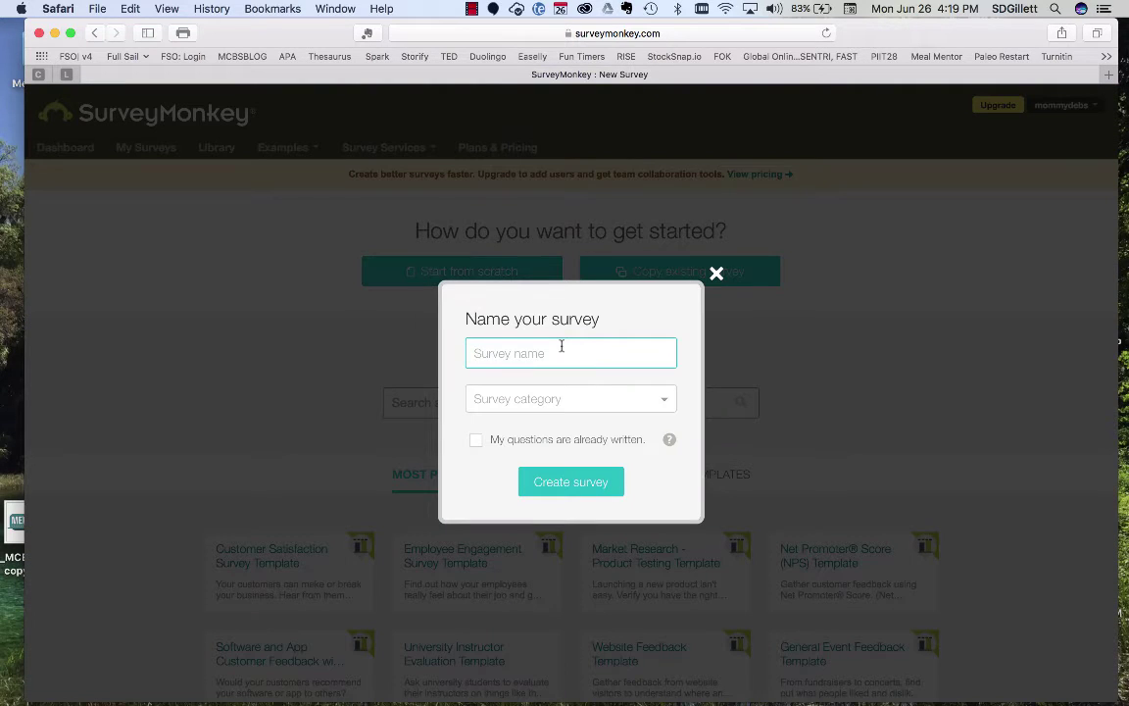
pyautogui.write('New Survey')
pyautogui.click(662, 400)
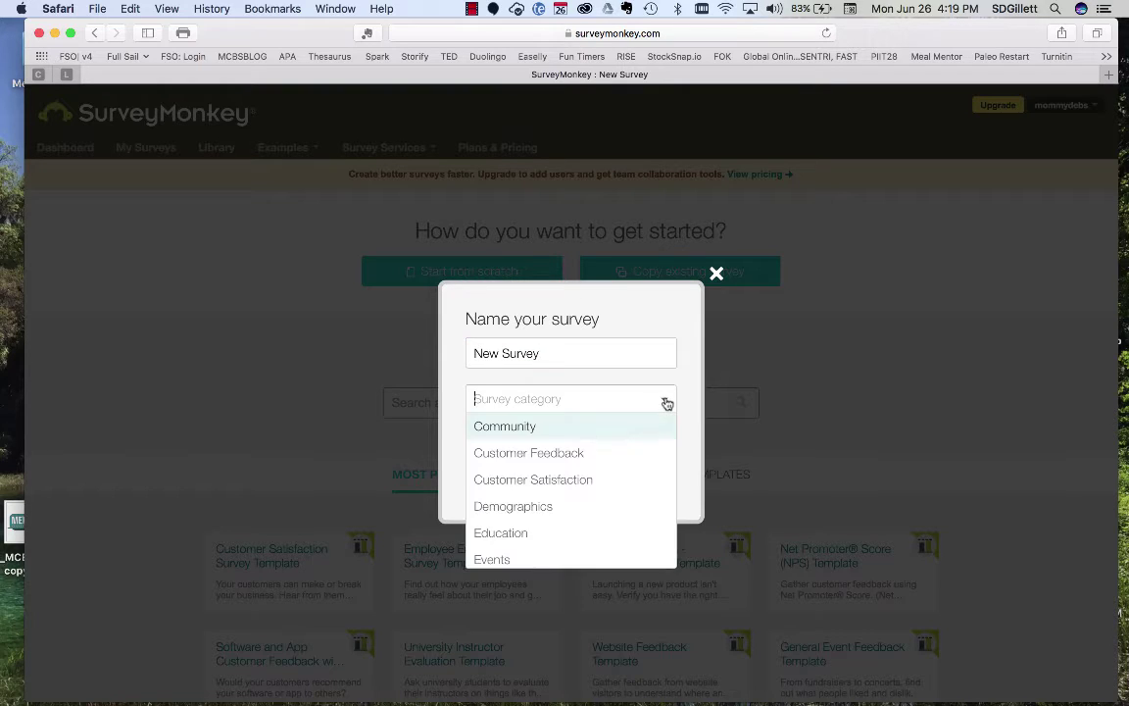
pyautogui.click(500, 535)
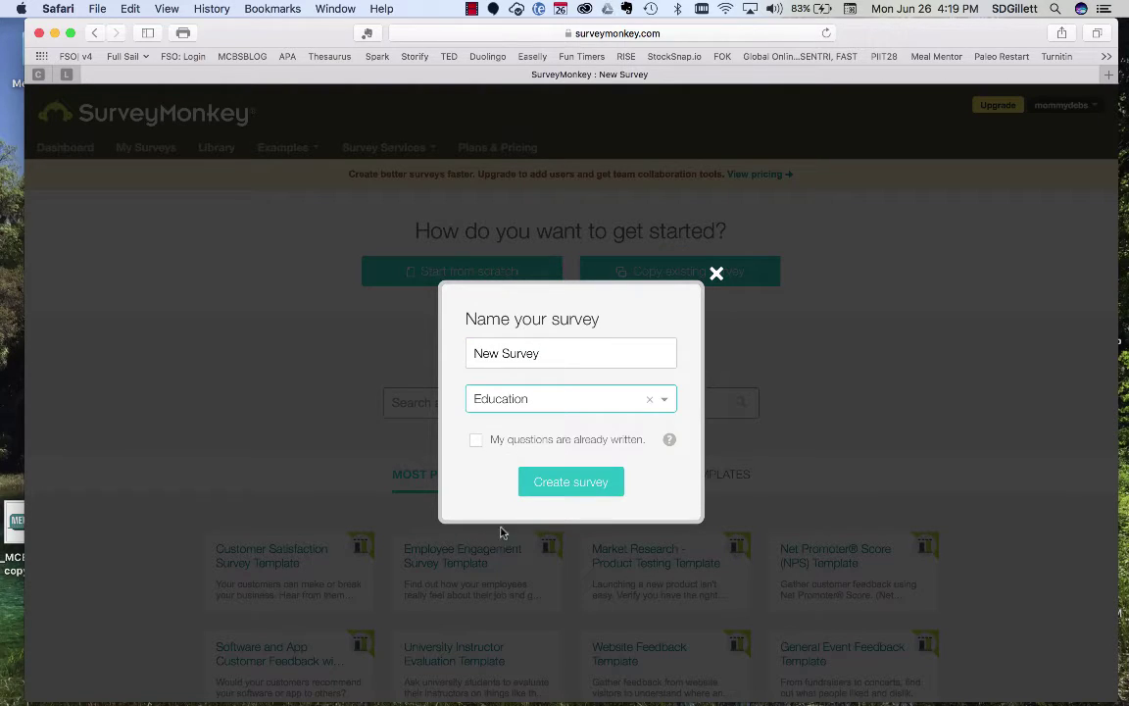
pyautogui.click(563, 484)
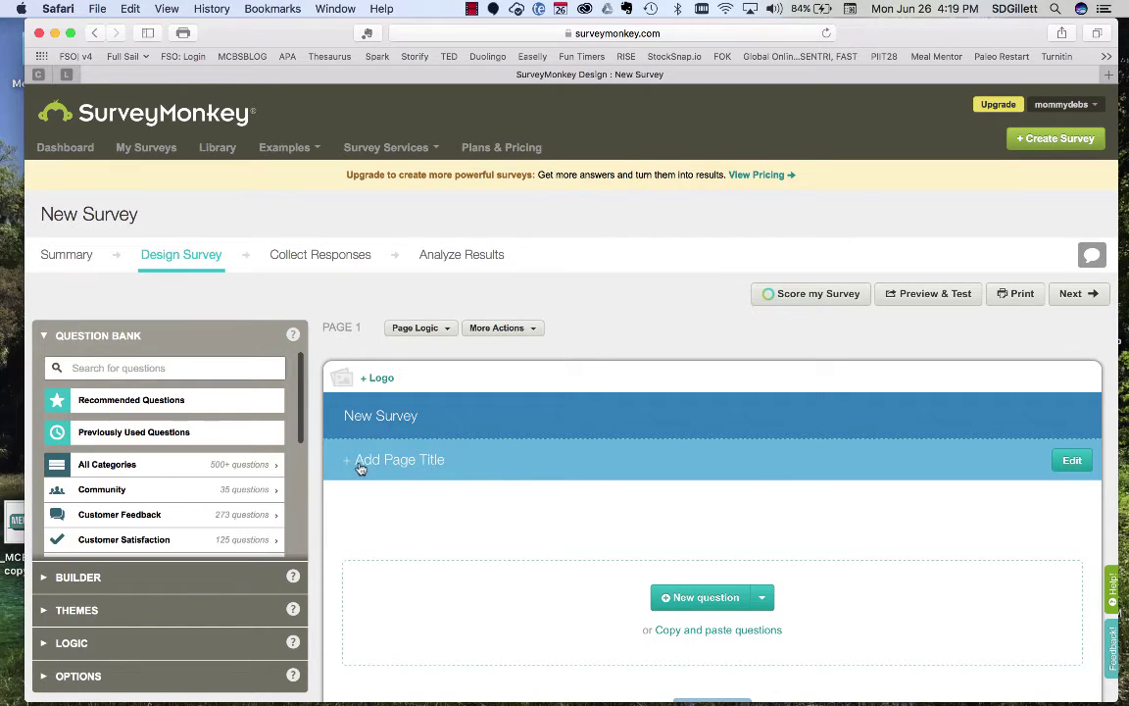
# Enter "A description of your survey." as the title of the survey's first page.
pyautogui.click(425, 460)
pyautogui.click(401, 412)
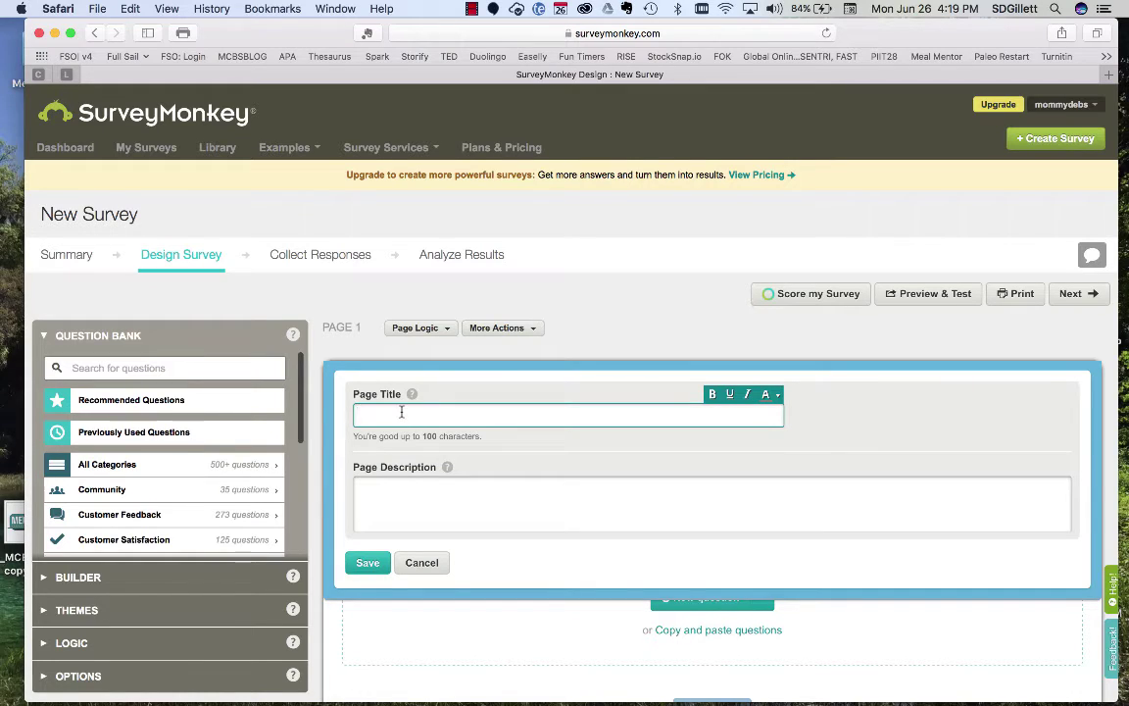
pyautogui.write('A descript')
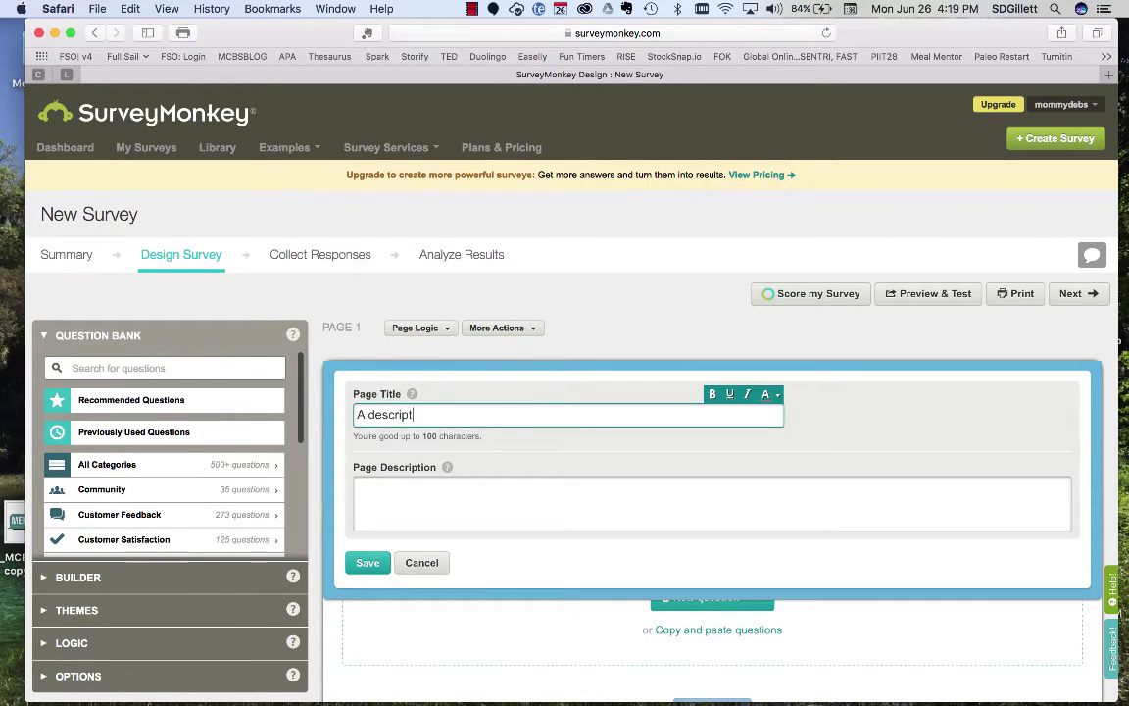
pyautogui.write('ion of your survey.')
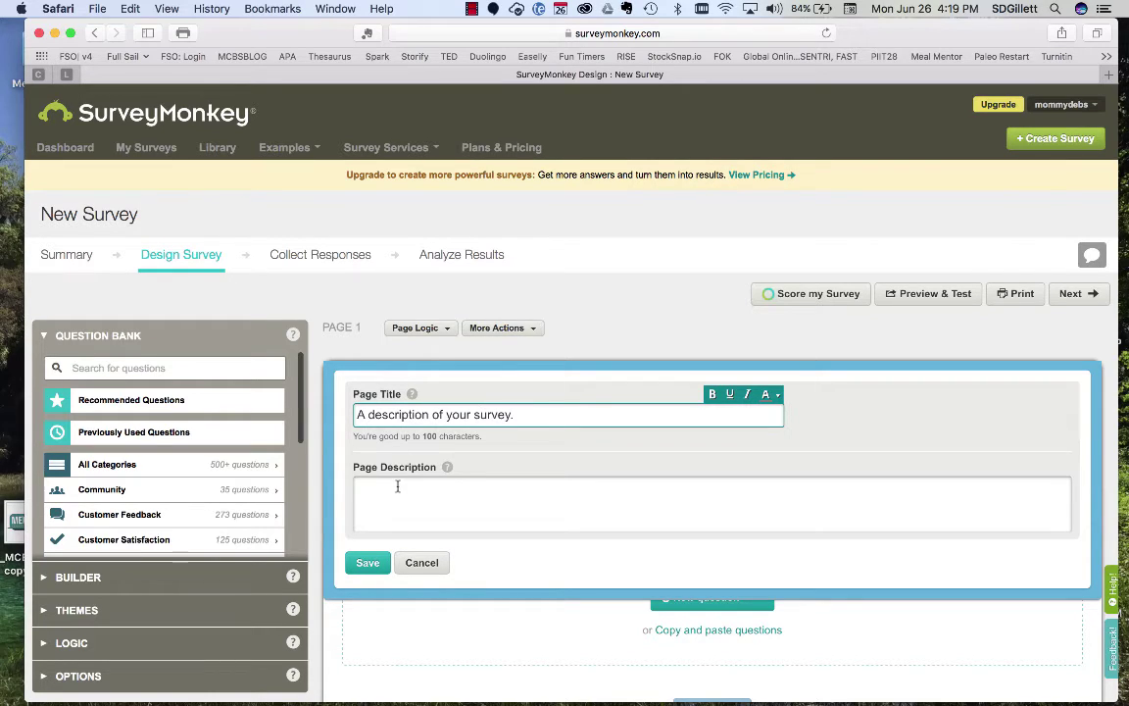
# Enter the page description "Information goes here.", correcting the misspelled first word, and save the page details.
pyautogui.click(397, 490)
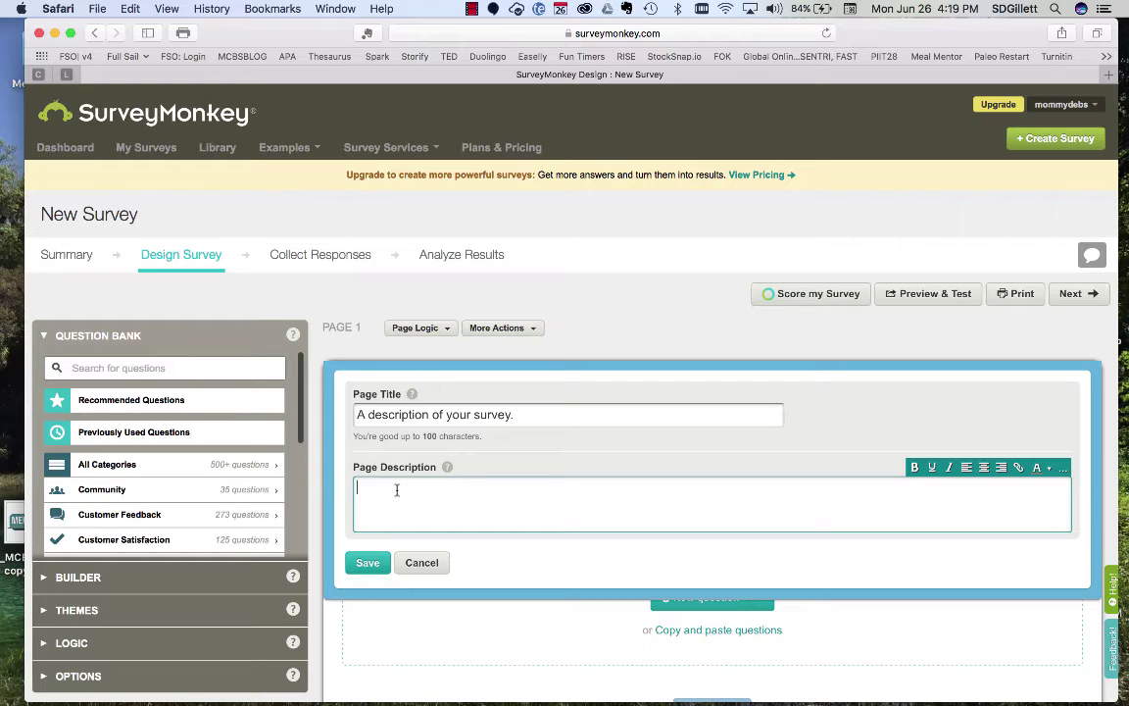
pyautogui.write('Inofo')
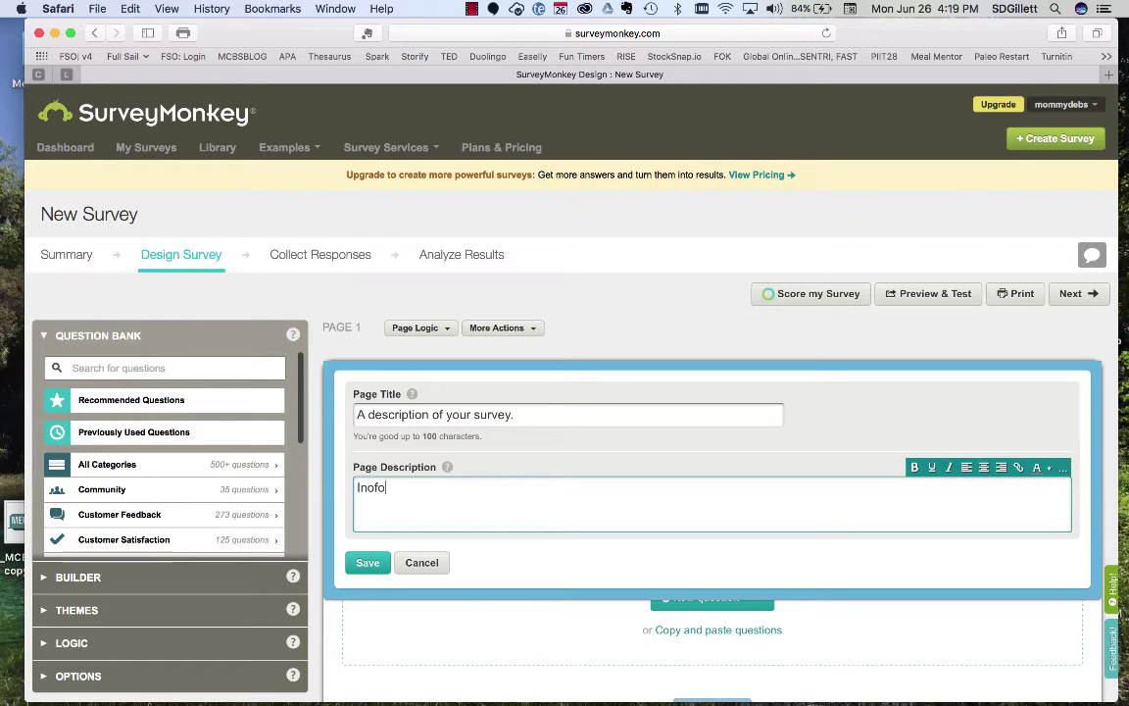
pyautogui.write('rmaion')
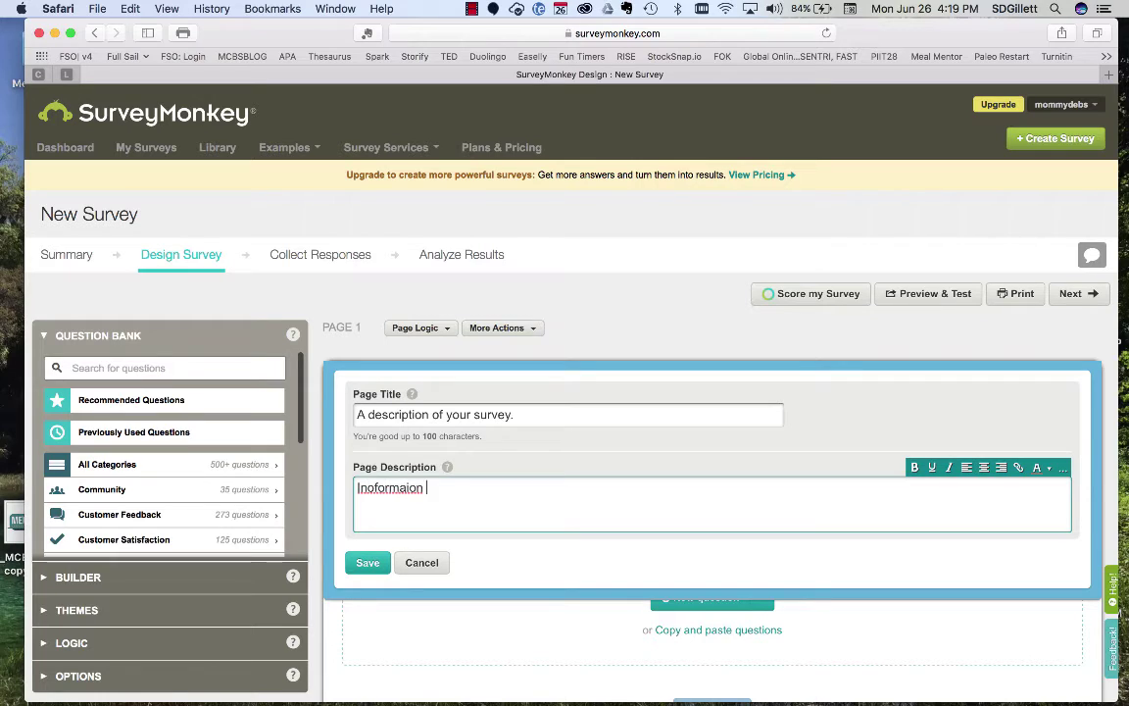
pyautogui.rightClick(390, 489)
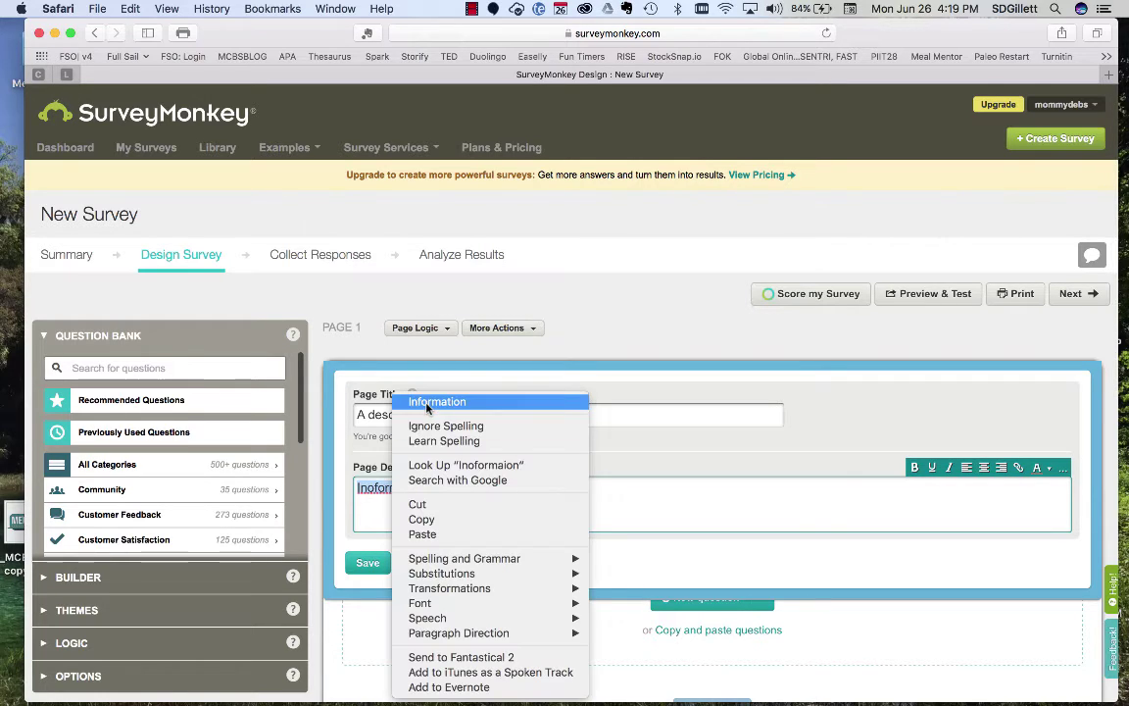
pyautogui.click(426, 405)
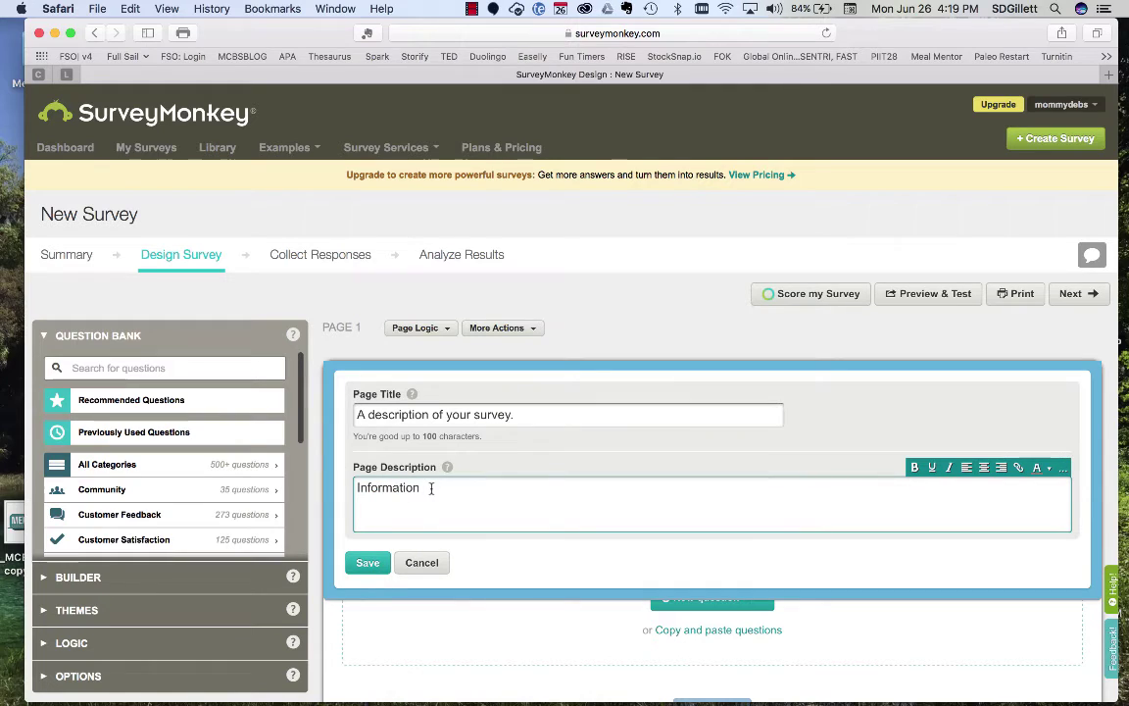
pyautogui.write('goes here.')
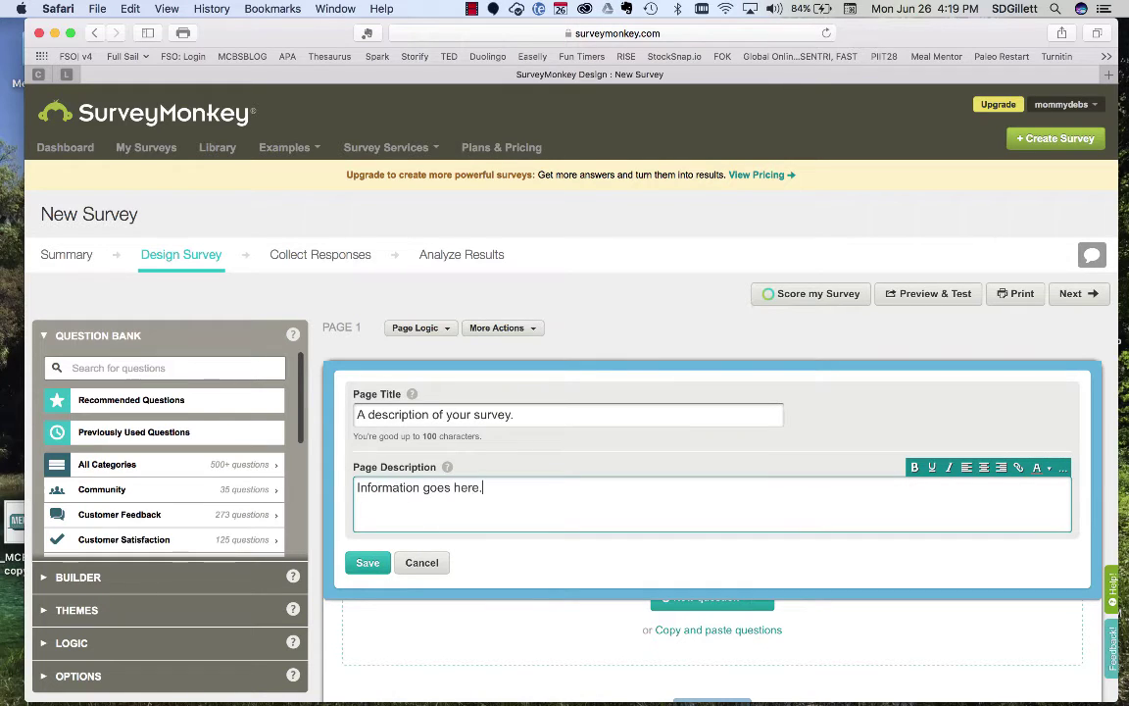
pyautogui.click(366, 562)
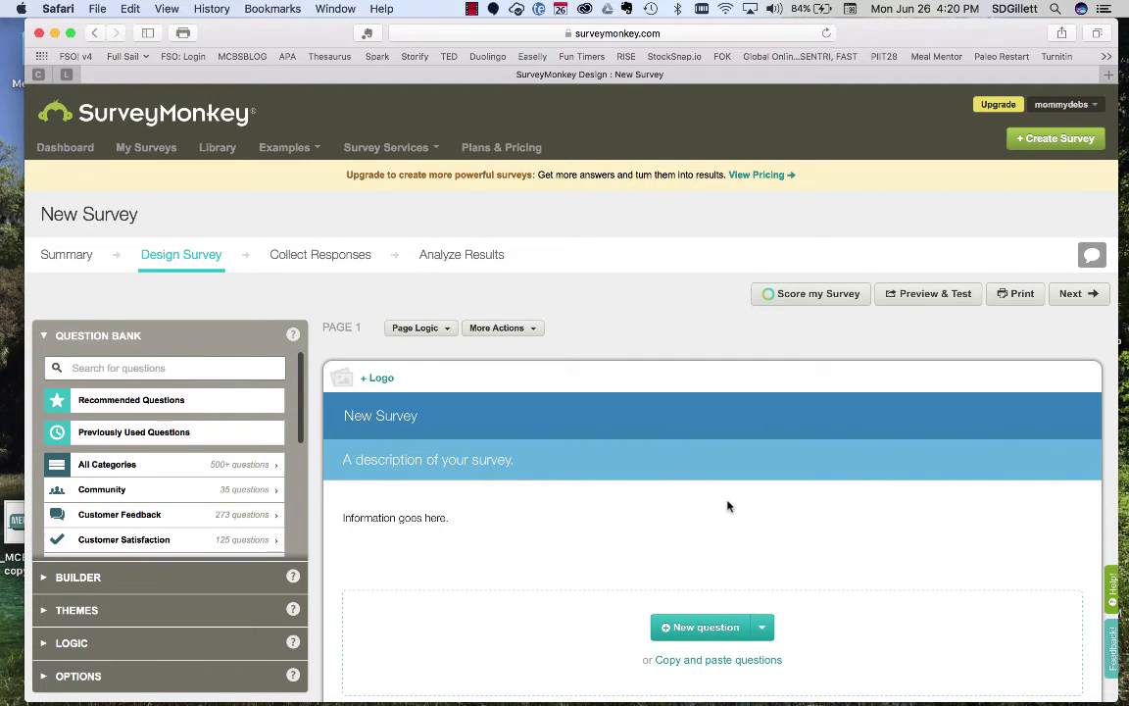
# Add the multiple-choice question "What is your age?" to the page, using the matching Question Bank suggestion.
pyautogui.scroll(-3, 727, 506)
pyautogui.scroll(-4, 728, 506)
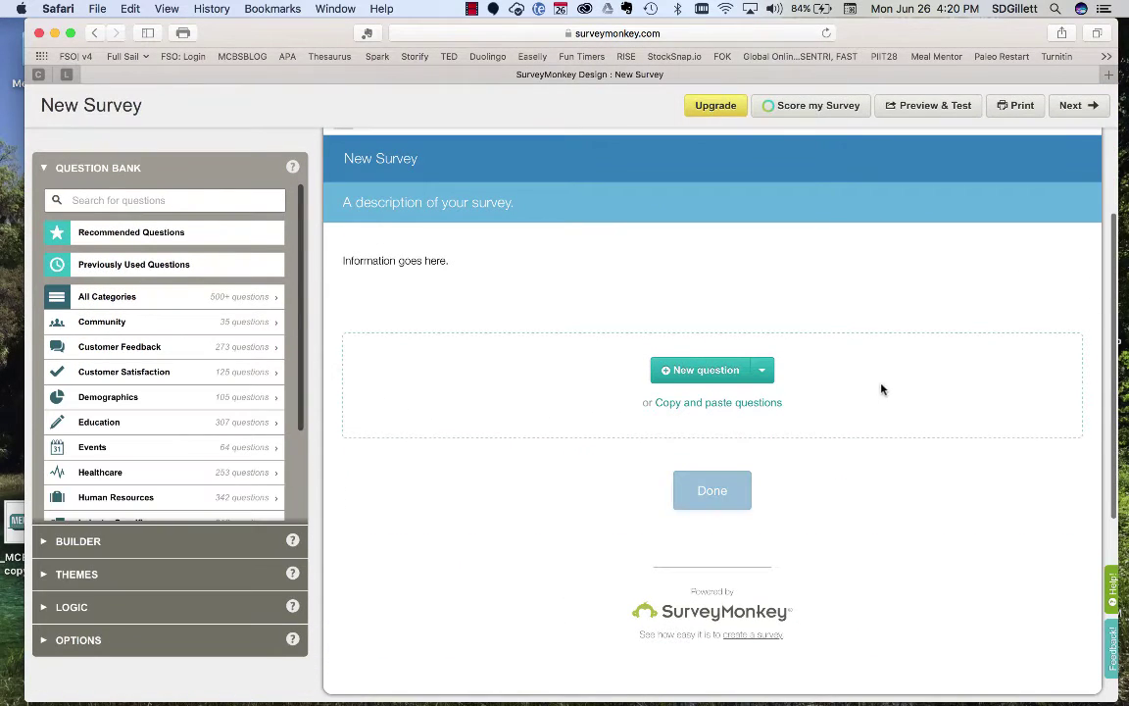
pyautogui.click(686, 373)
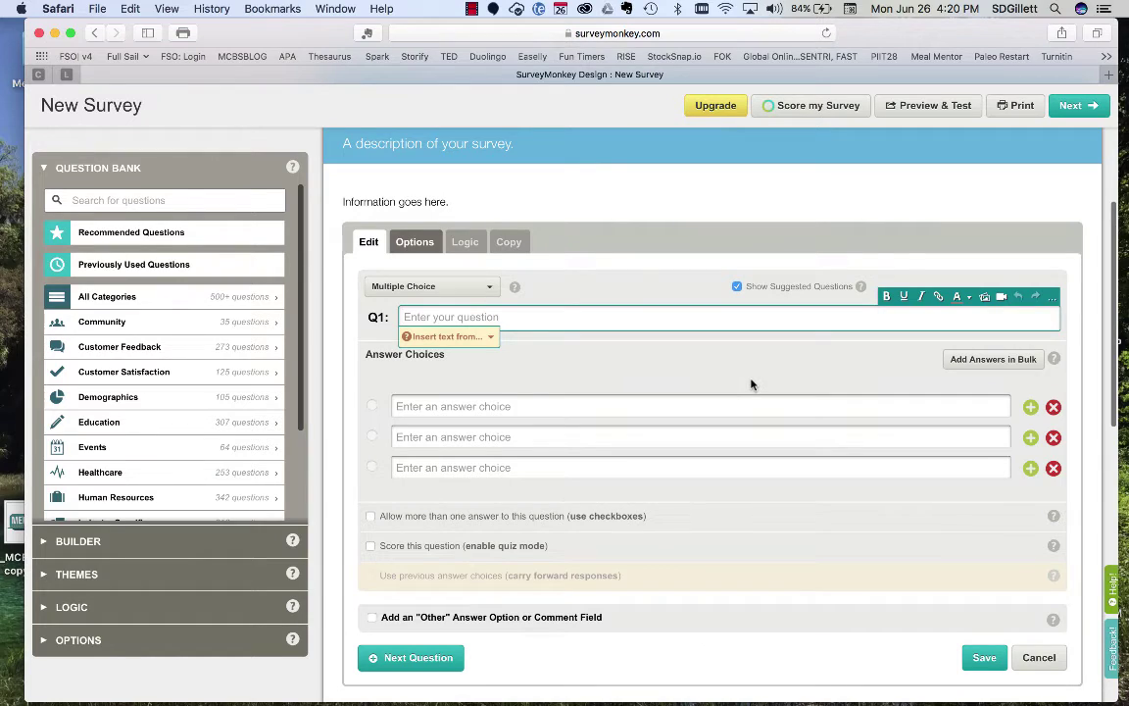
pyautogui.click(489, 286)
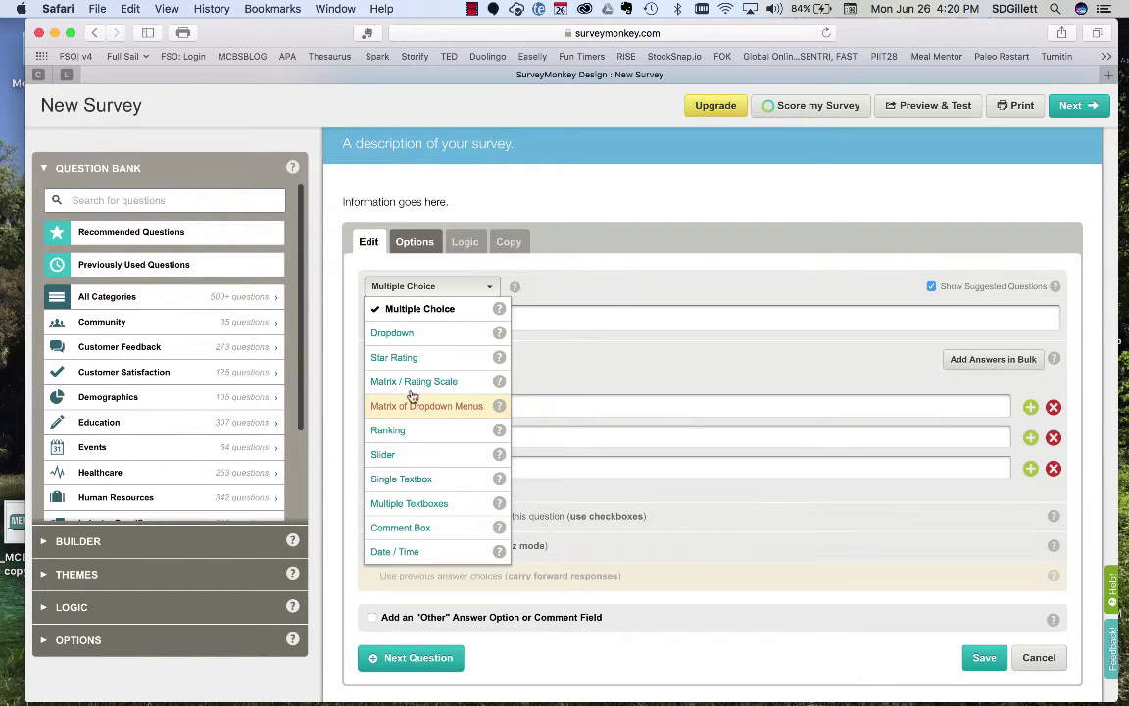
pyautogui.click(570, 300)
pyautogui.click(457, 318)
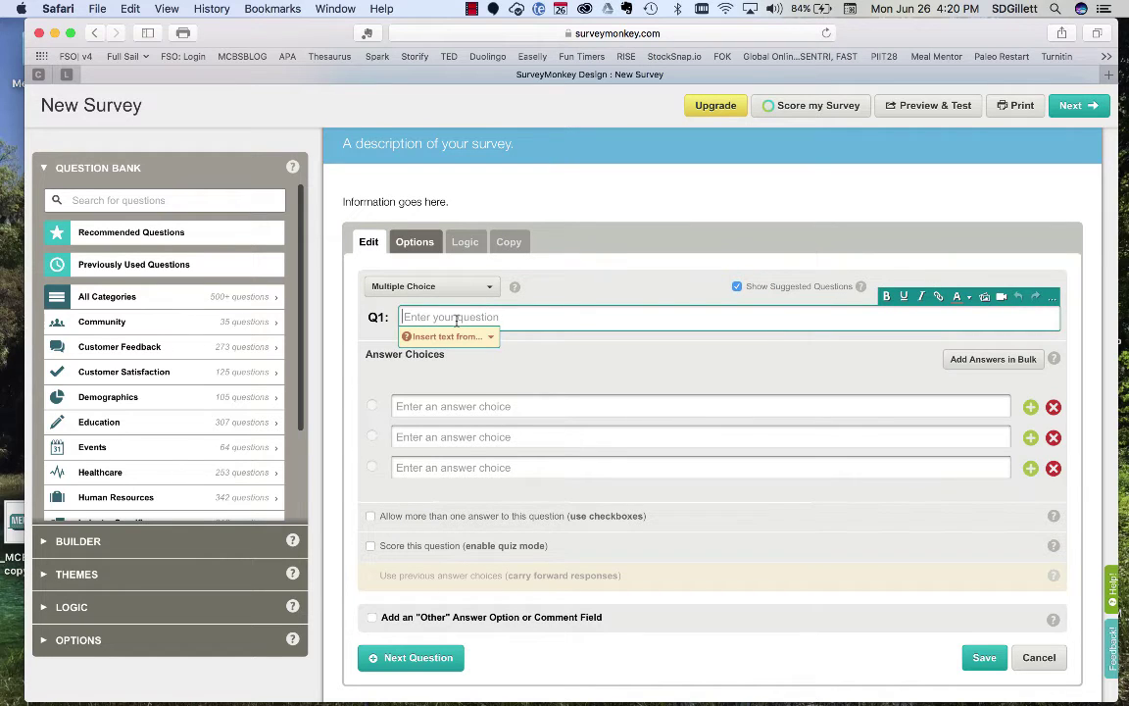
pyautogui.write('What')
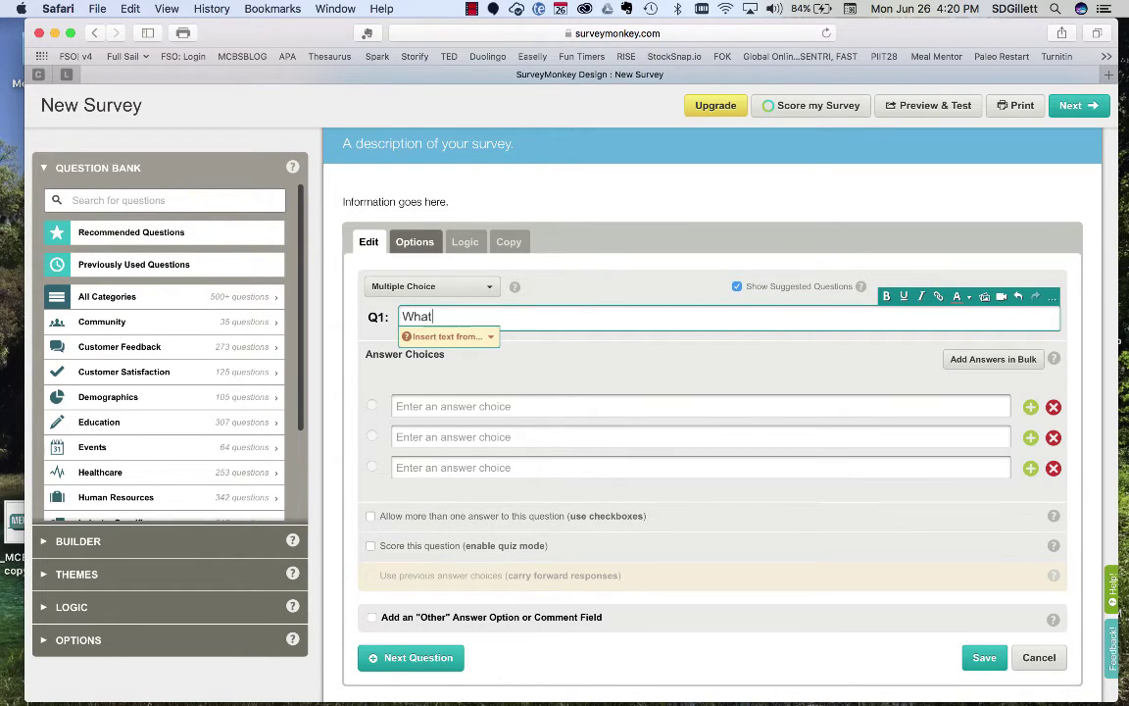
pyautogui.write(' is your age?')
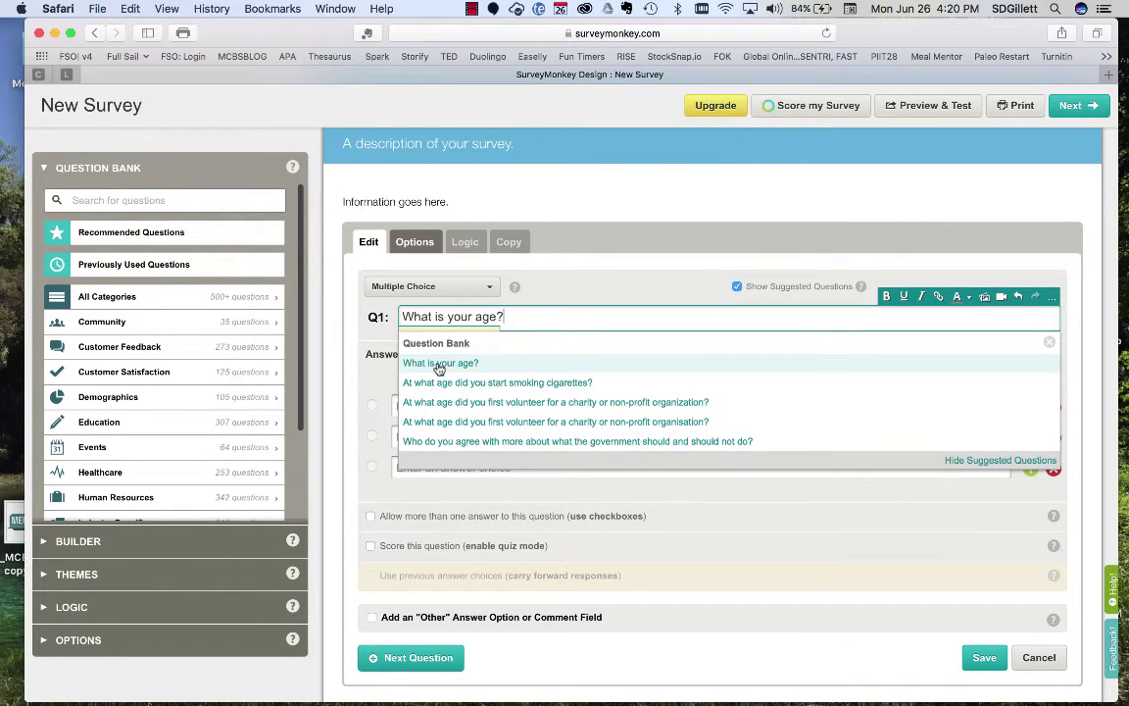
pyautogui.click(439, 365)
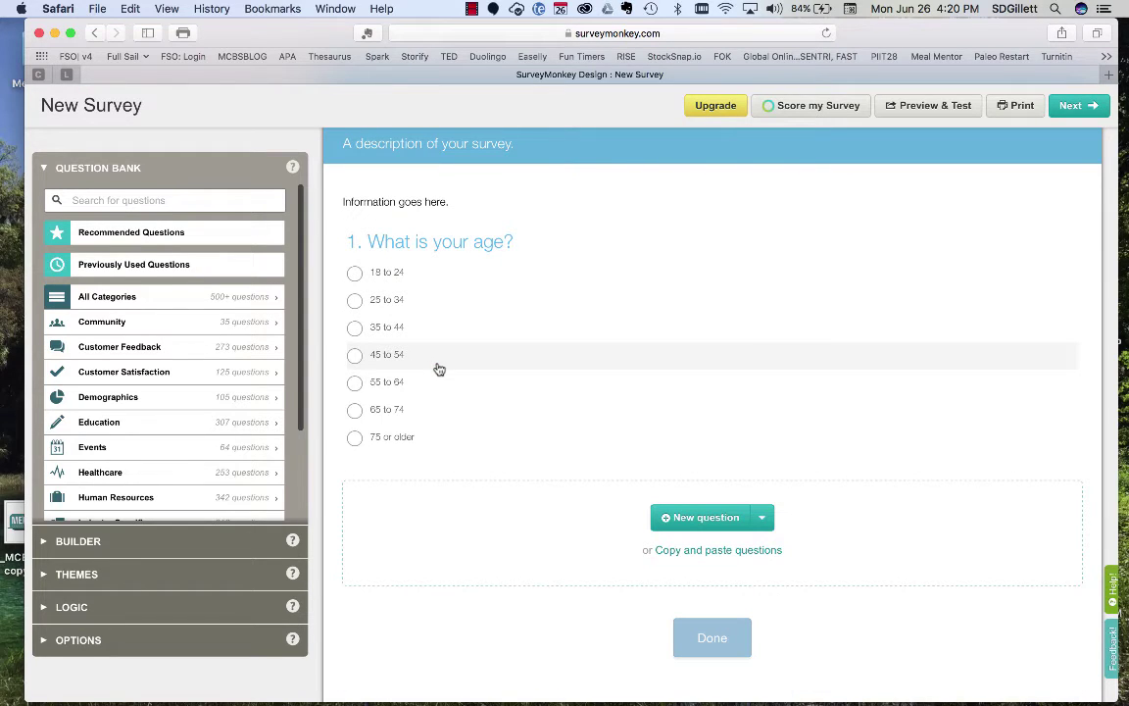
# Add the answer choice "15-17" below "18 to 24" in the age question and save the question.
pyautogui.moveTo(484, 304)
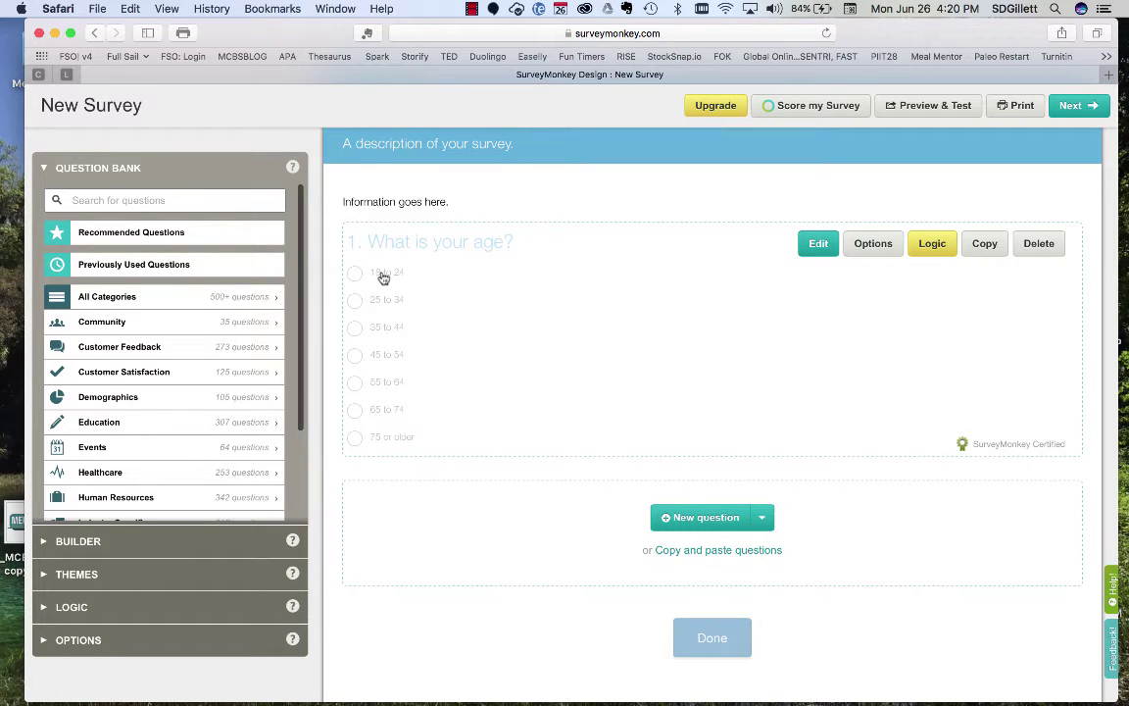
pyautogui.click(820, 246)
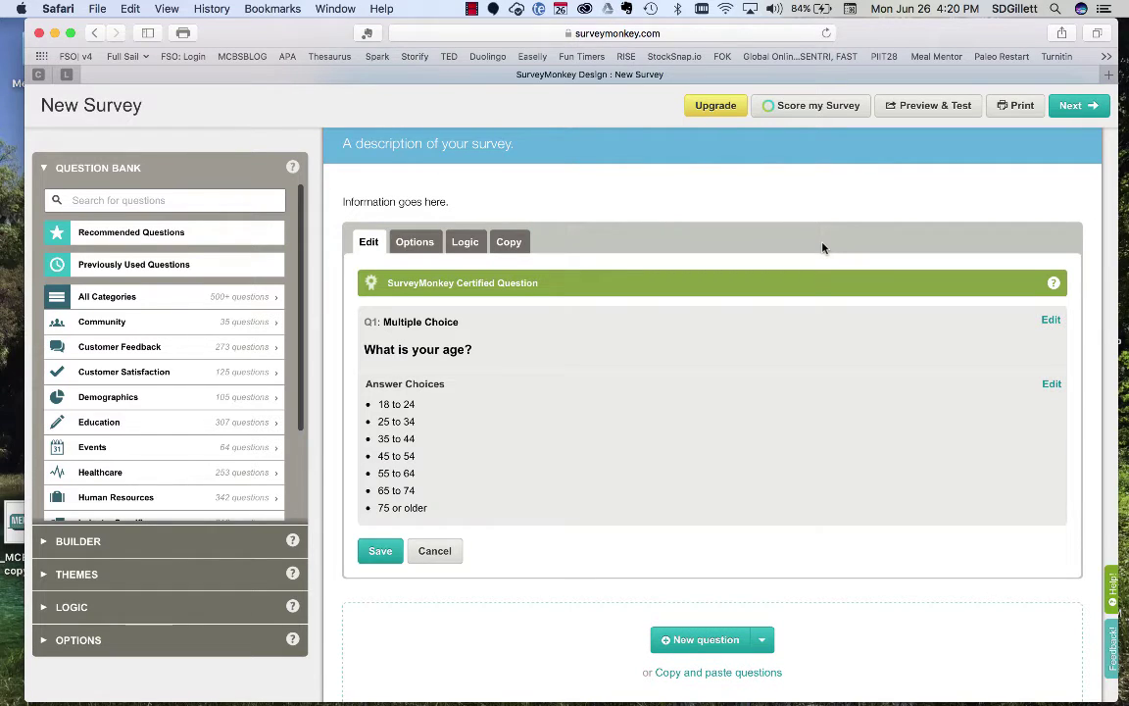
pyautogui.click(1051, 383)
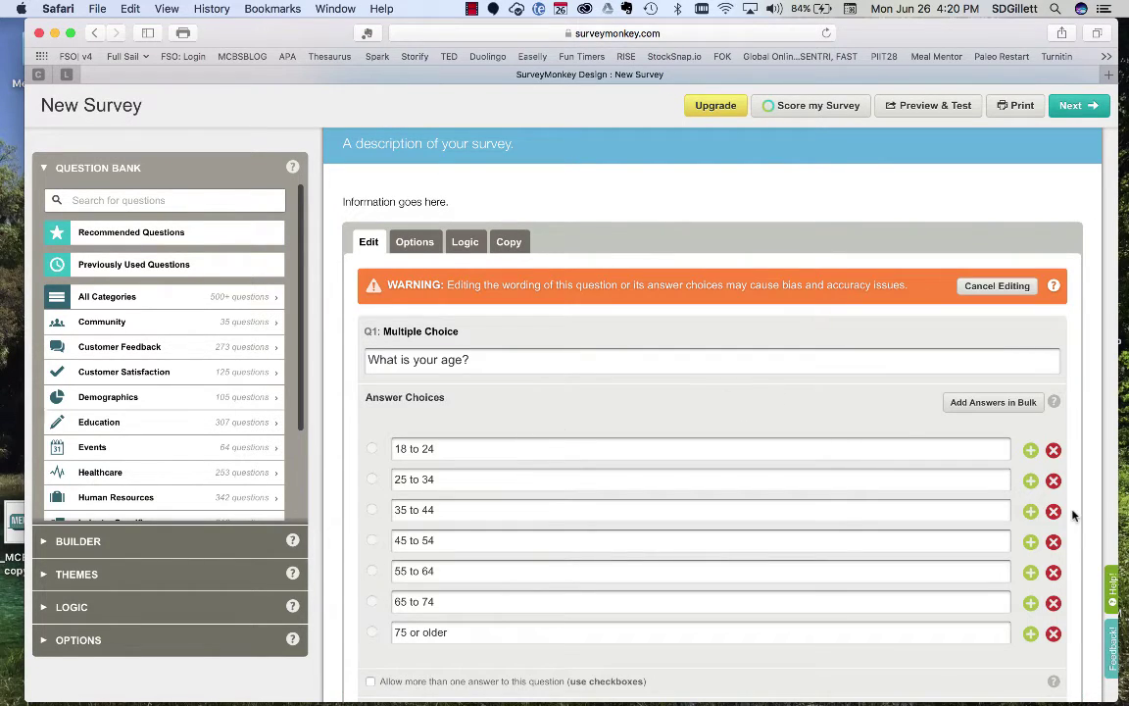
pyautogui.click(1030, 449)
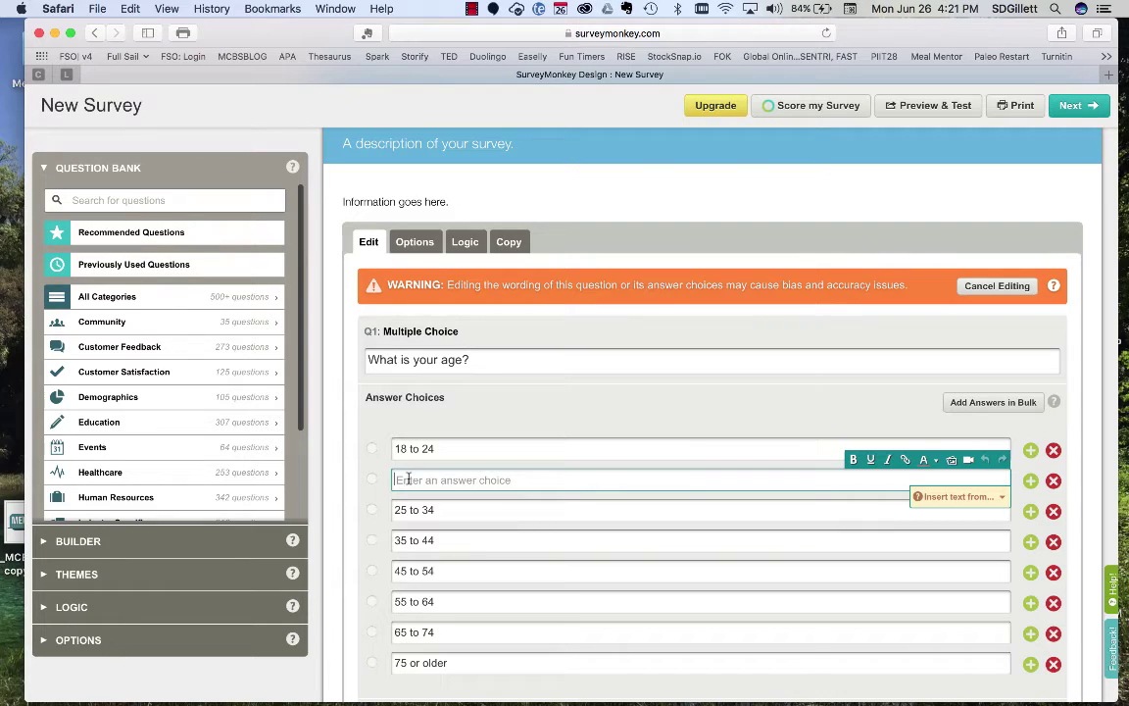
pyautogui.write('17')
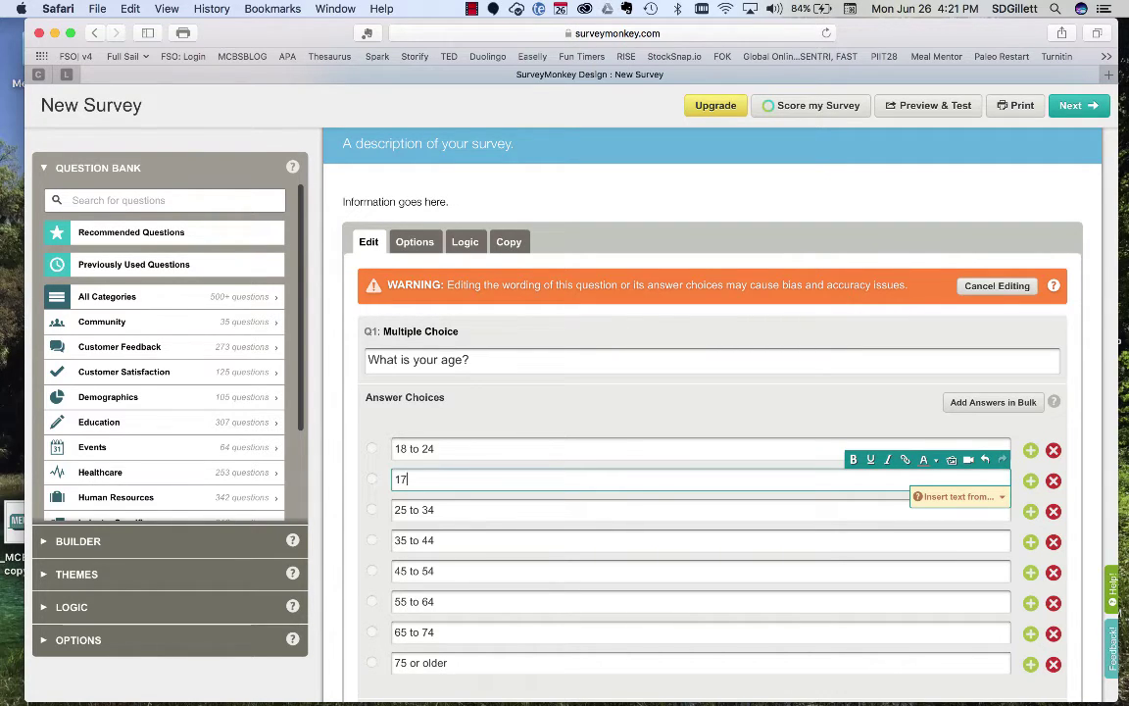
pyautogui.press('BackSpace')
pyautogui.press('BackSpace')
pyautogui.write('15-17')
pyautogui.click(527, 402)
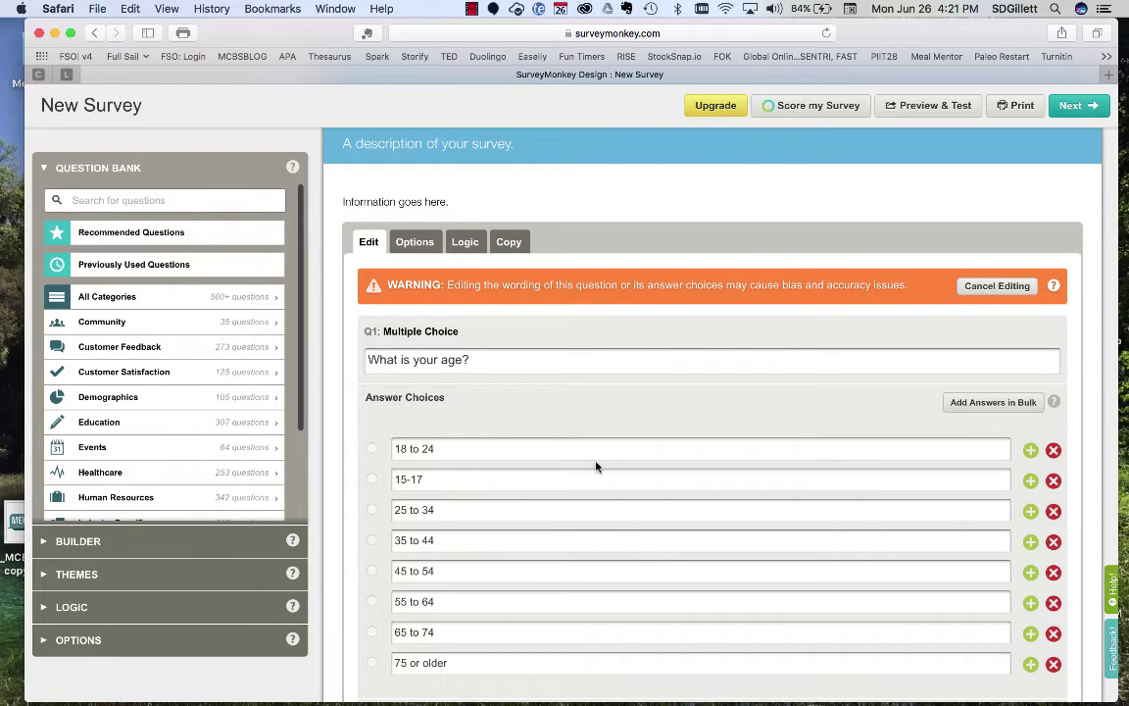
pyautogui.scroll(-5, 596, 466)
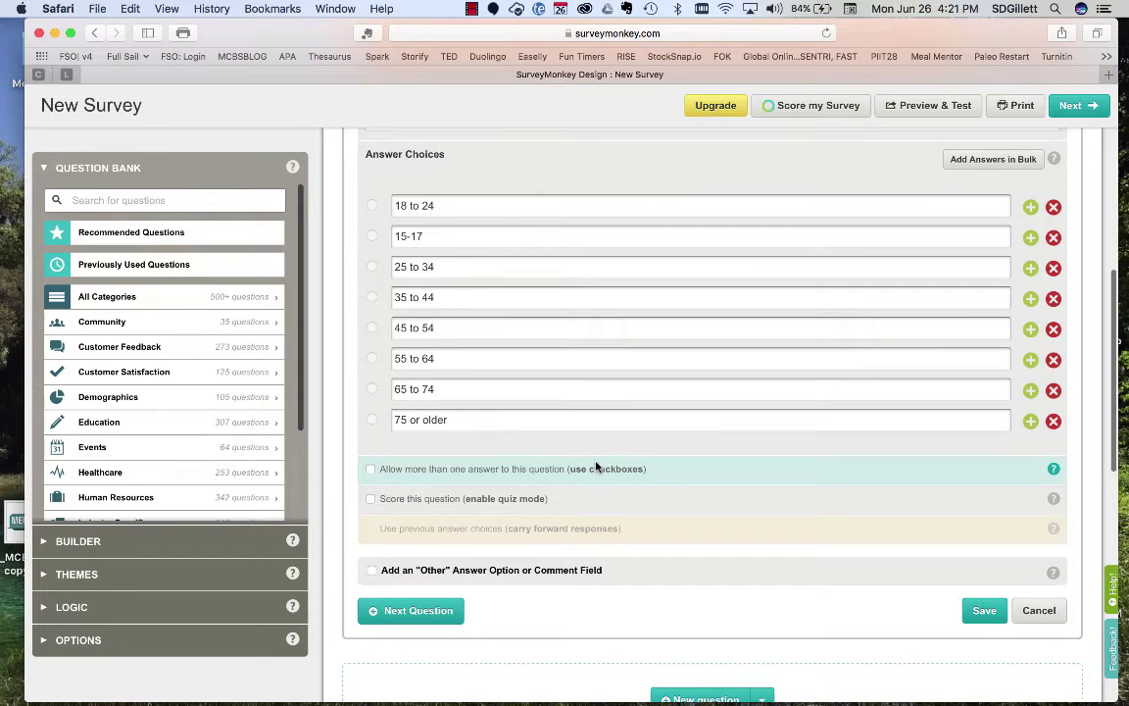
pyautogui.click(985, 610)
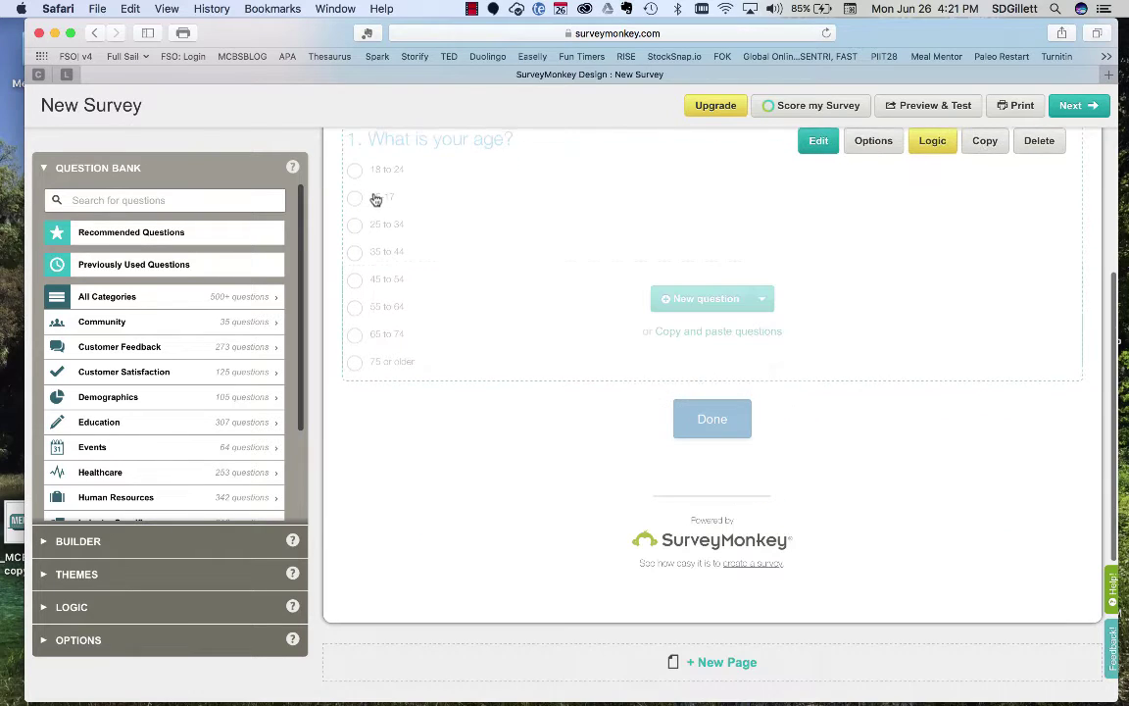
# Reopen the age question for editing and delete its "15-17" answer choice.
pyautogui.click(819, 163)
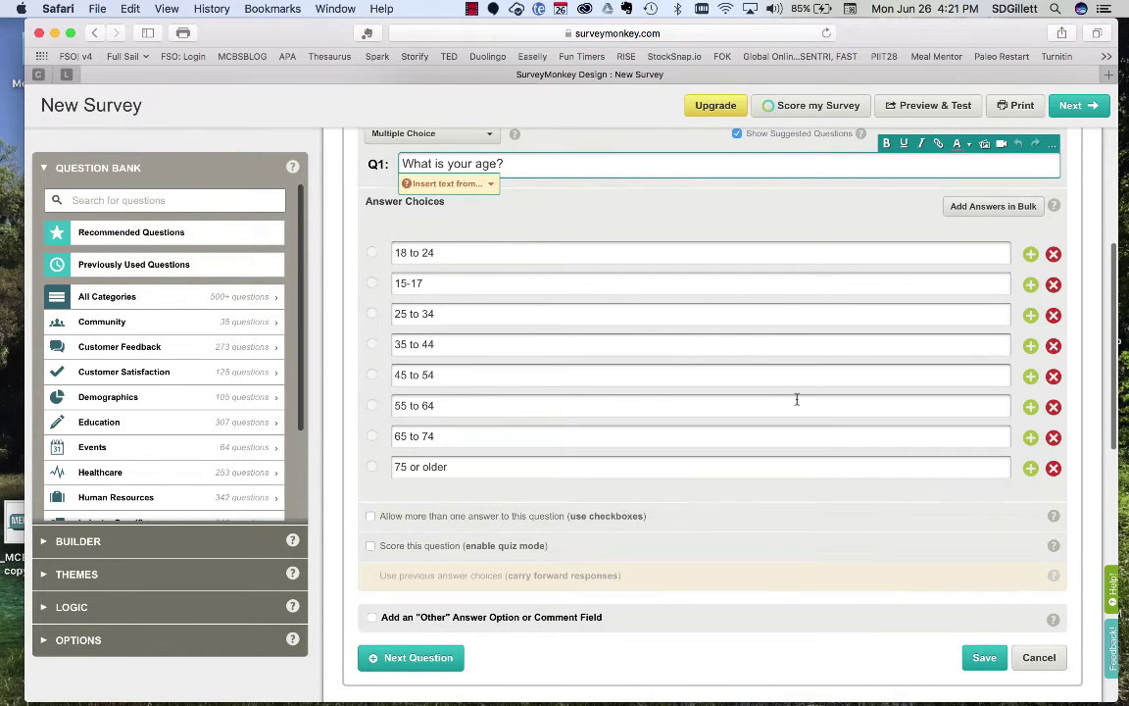
pyautogui.scroll(-1, 556, 510)
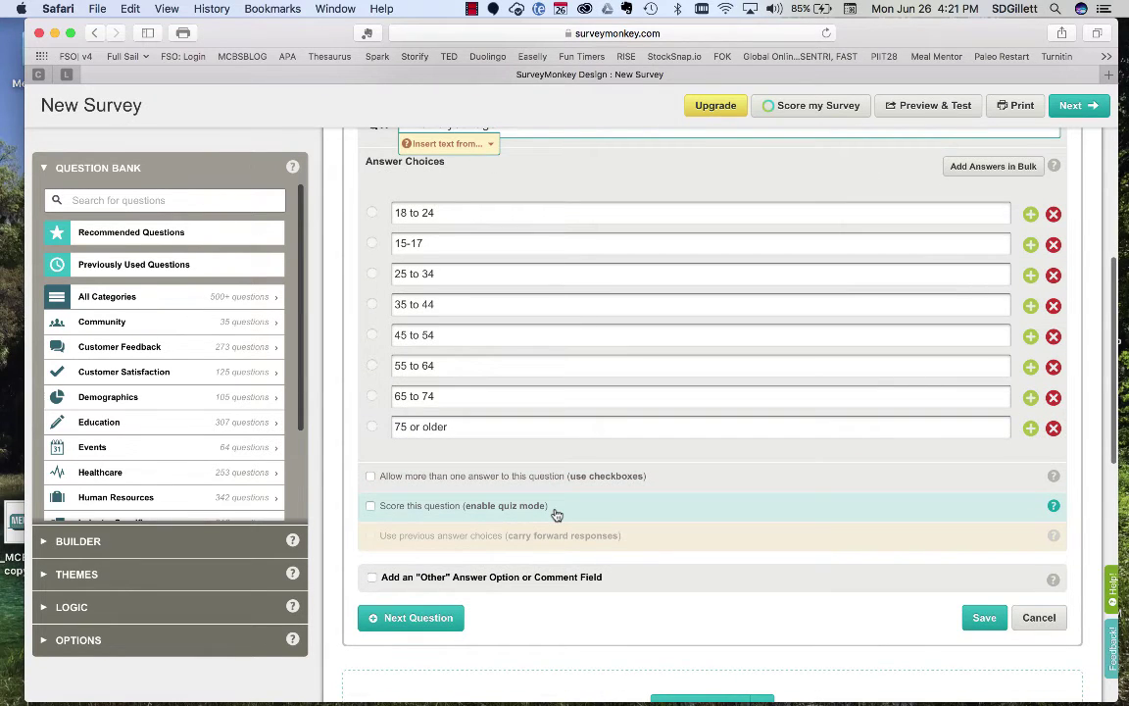
pyautogui.scroll(2, 556, 515)
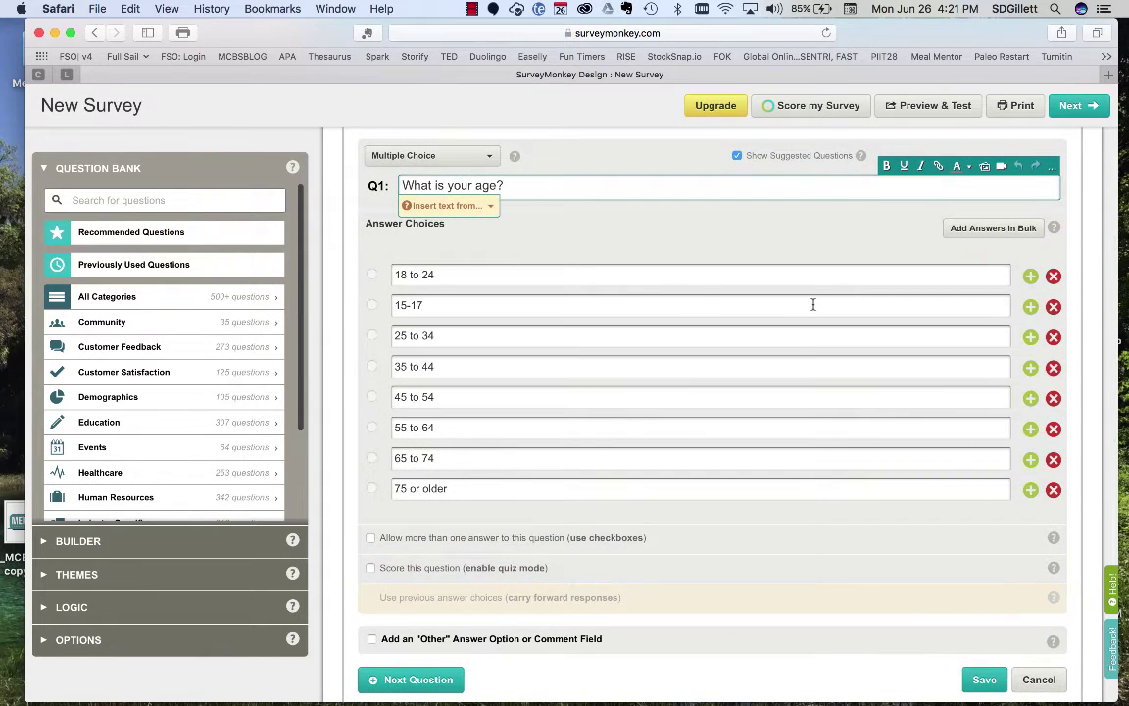
pyautogui.moveTo(1031, 305)
pyautogui.mouseDown()
pyautogui.moveTo(1029, 275)
pyautogui.moveTo(1030, 307)
pyautogui.mouseUp()
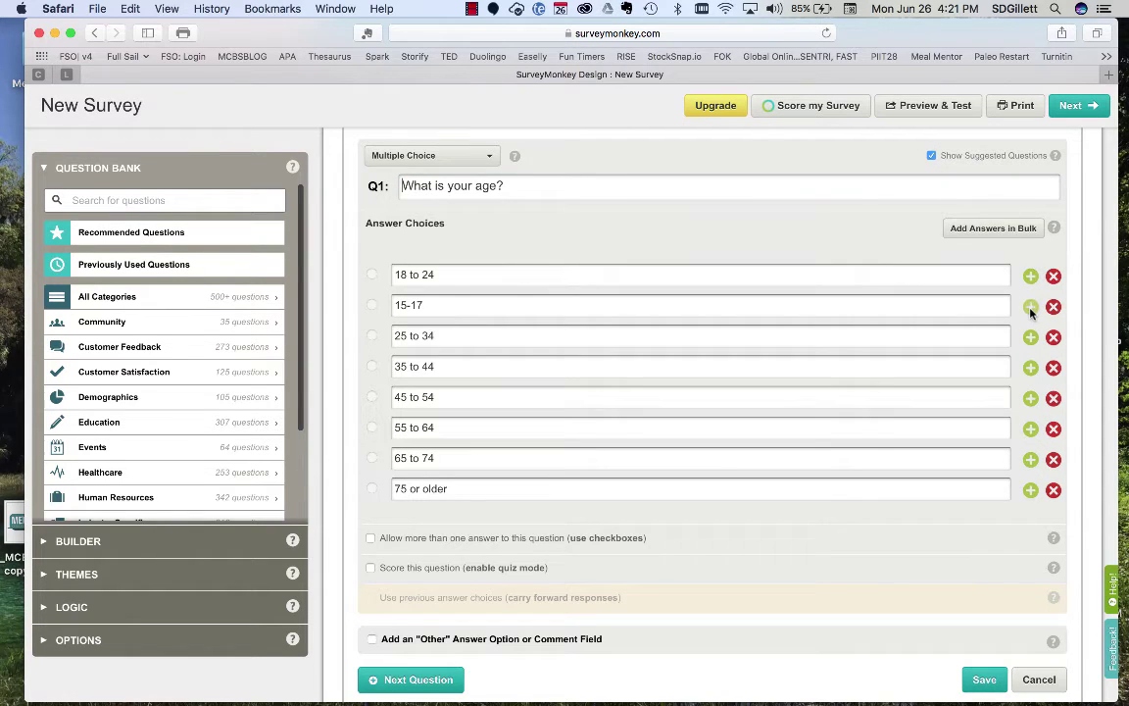
pyautogui.click(1053, 306)
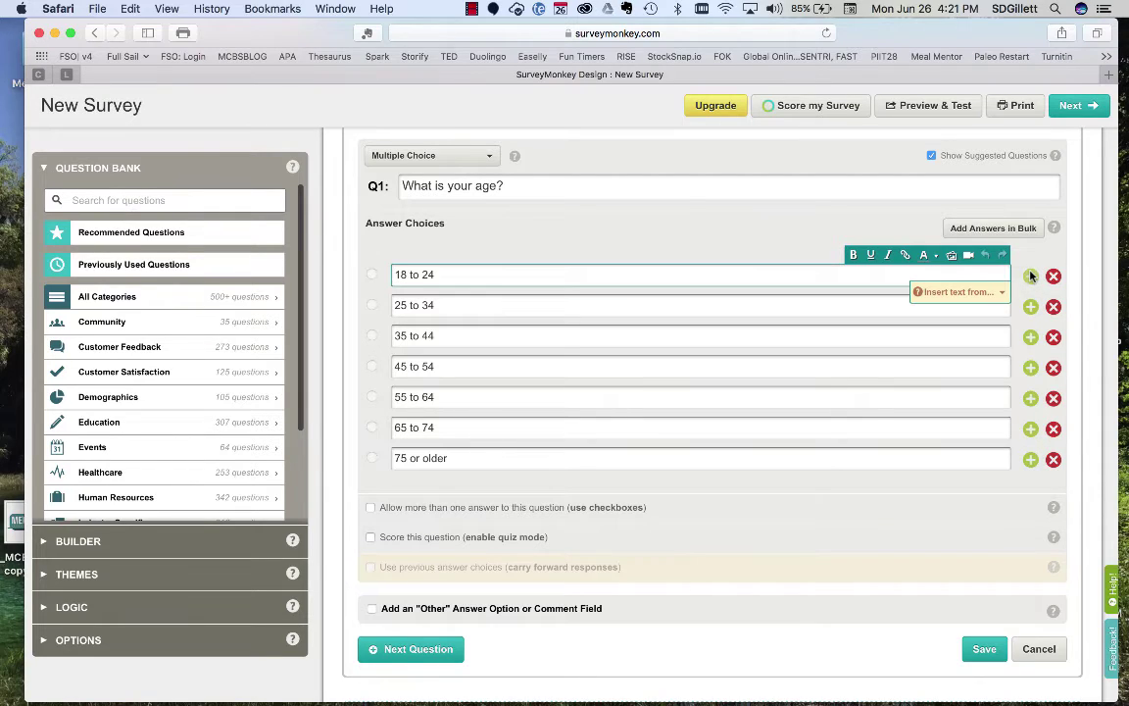
# Add the answer choice "18-24" in second place, change the first choice to "16-17", and save the age question.
pyautogui.click(1030, 276)
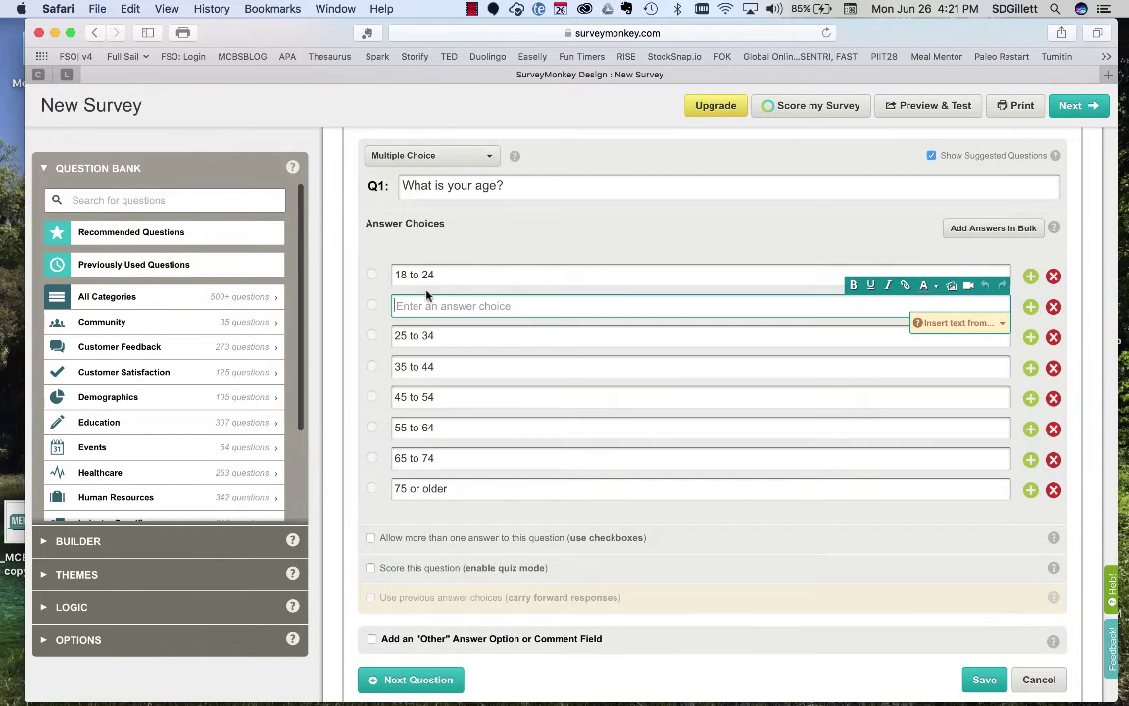
pyautogui.write('18-')
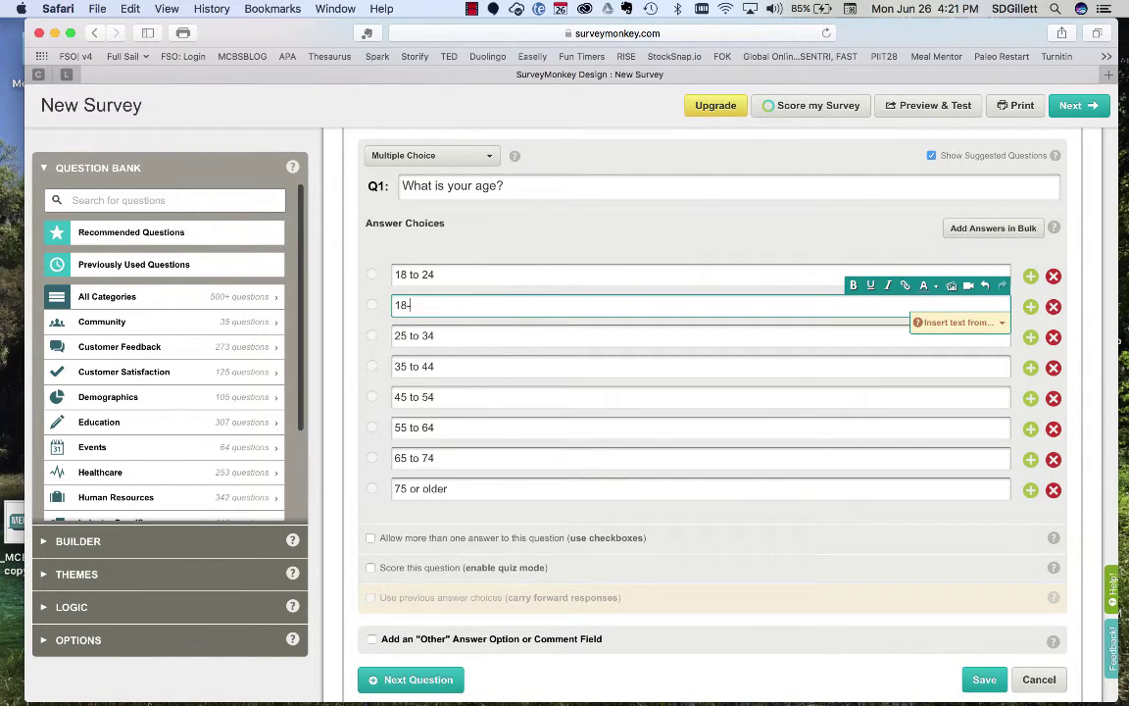
pyautogui.write('24')
pyautogui.tripleClick(388, 275)
pyautogui.write('1')
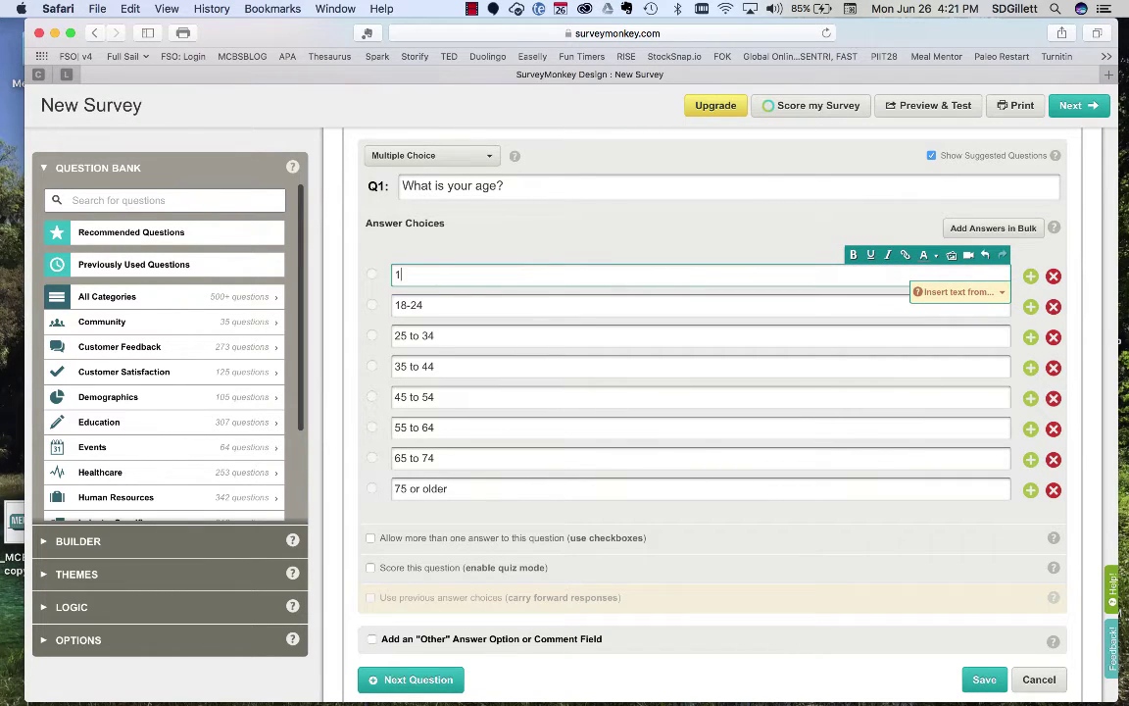
pyautogui.write('6-17')
pyautogui.click(981, 680)
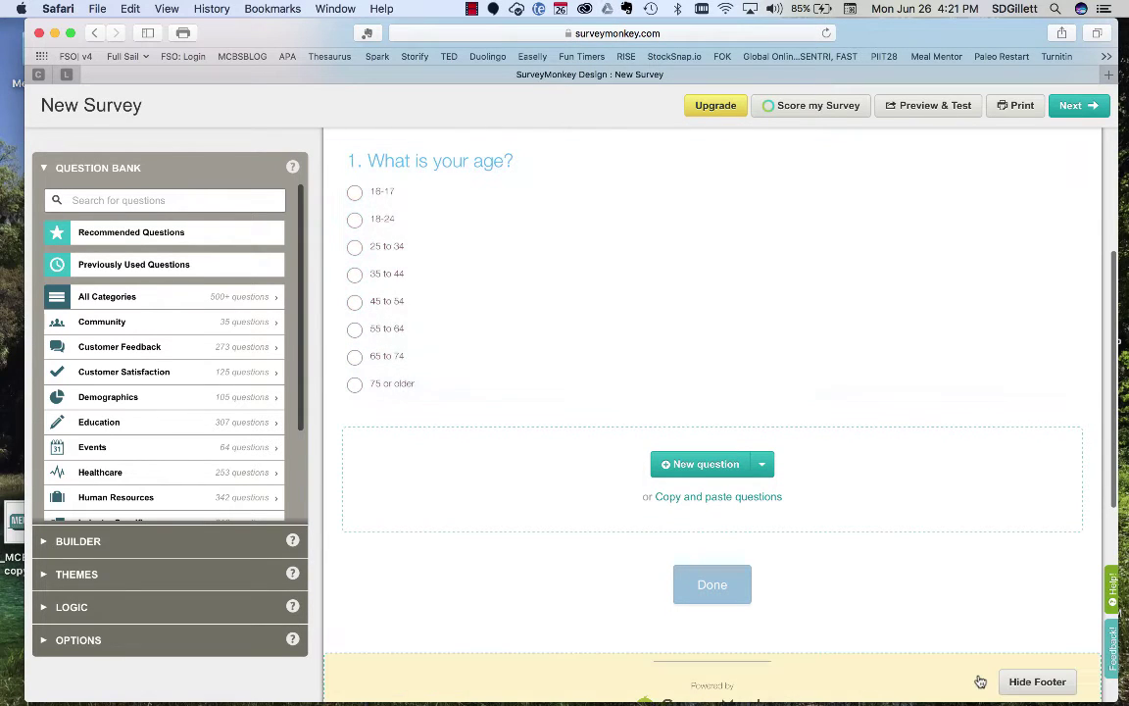
# Add a second question below the age question and set its type to Star Rating.
pyautogui.moveTo(524, 182)
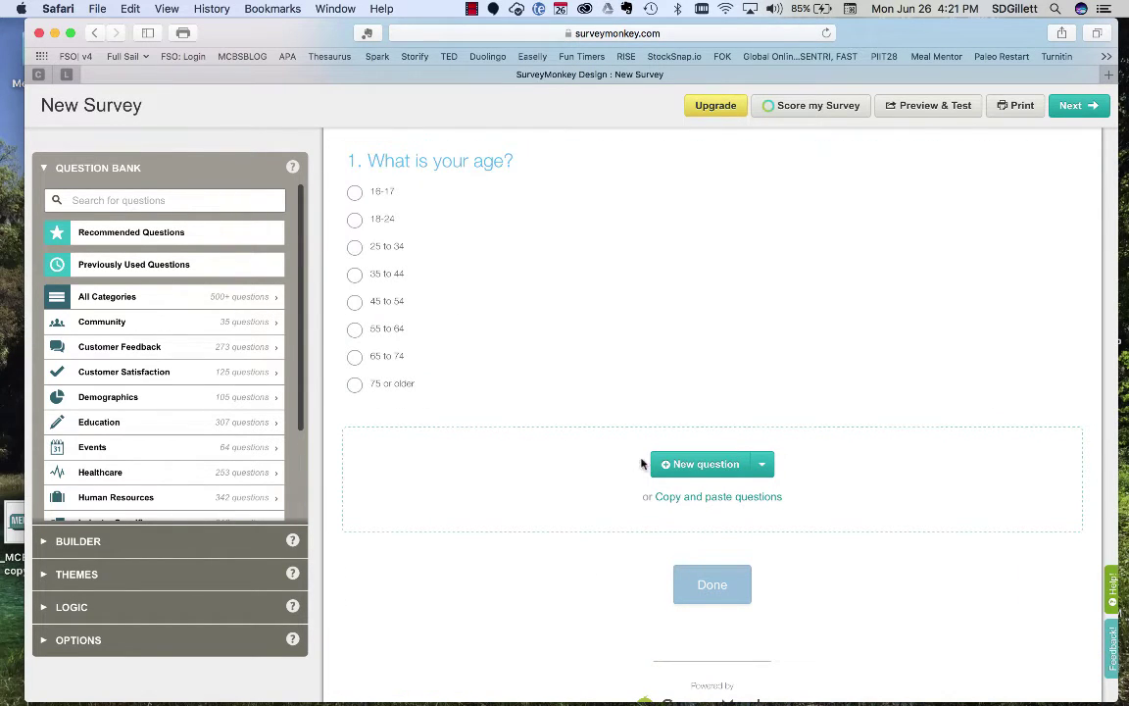
pyautogui.click(675, 466)
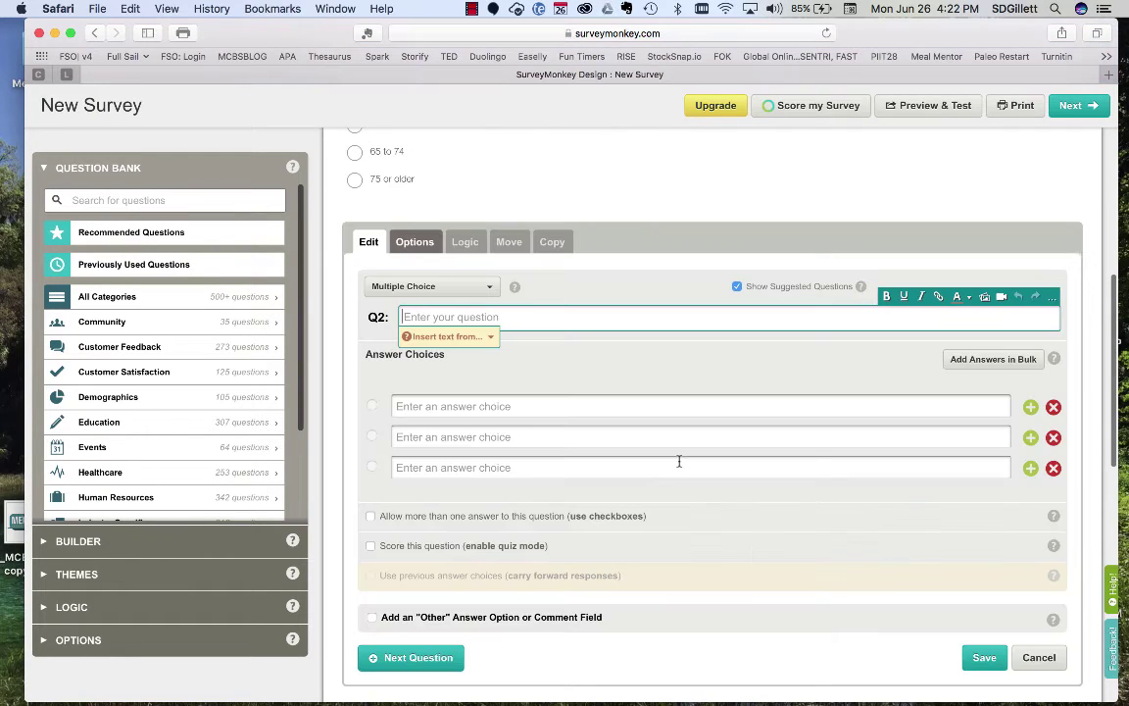
pyautogui.click(490, 286)
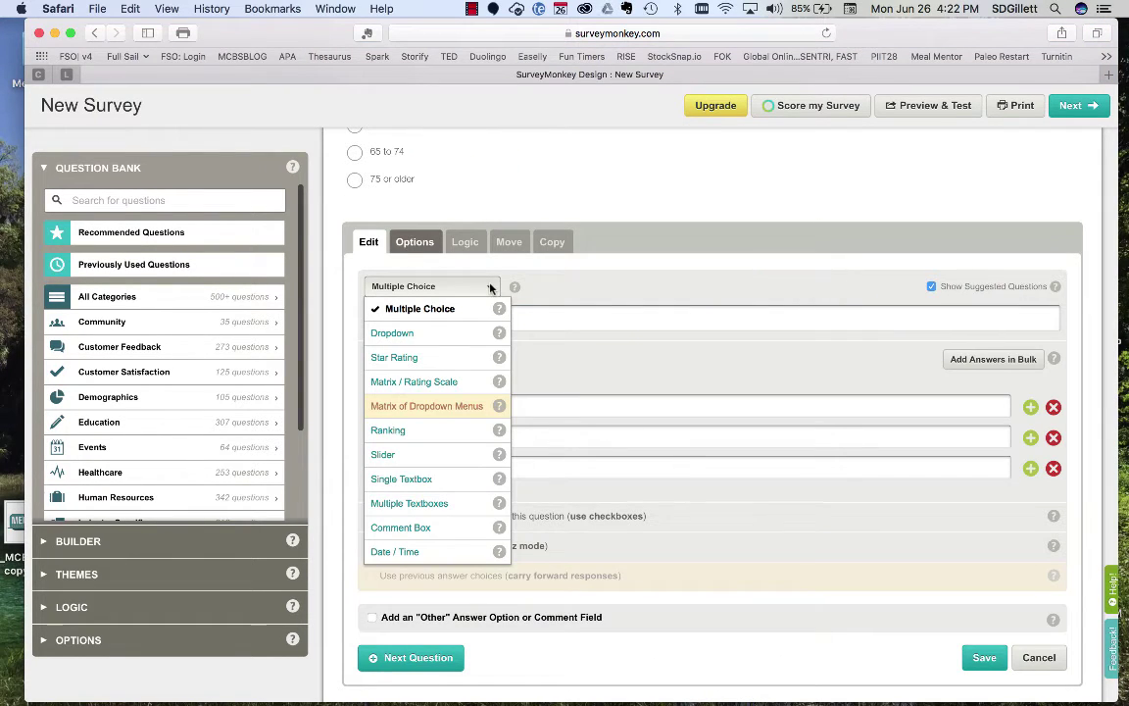
pyautogui.click(406, 359)
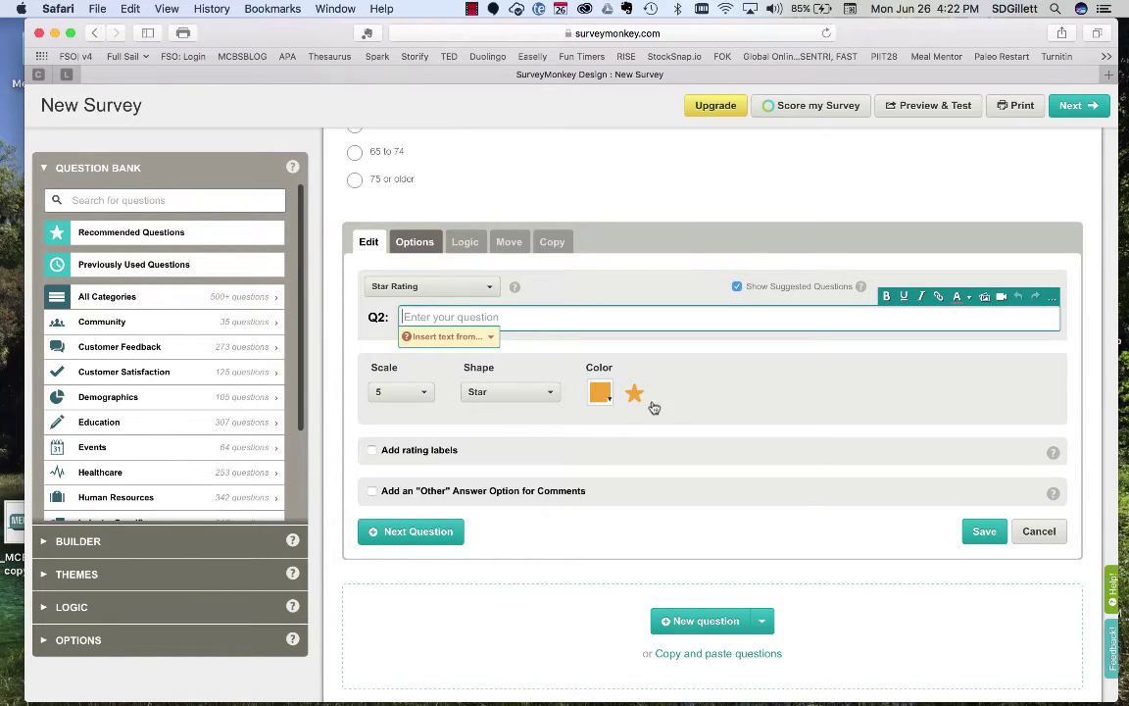
# Turn on rating labels and label one to three stars "I hate it", "Eh" and "I don't have an opinion".
pyautogui.click(371, 451)
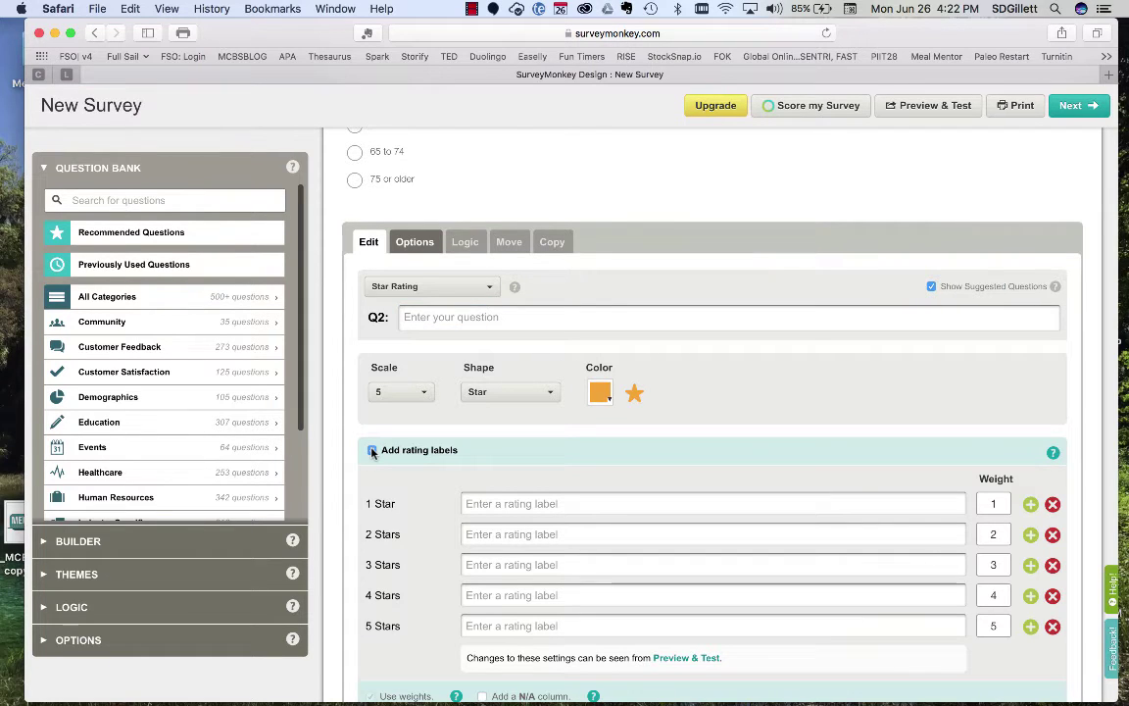
pyautogui.click(497, 505)
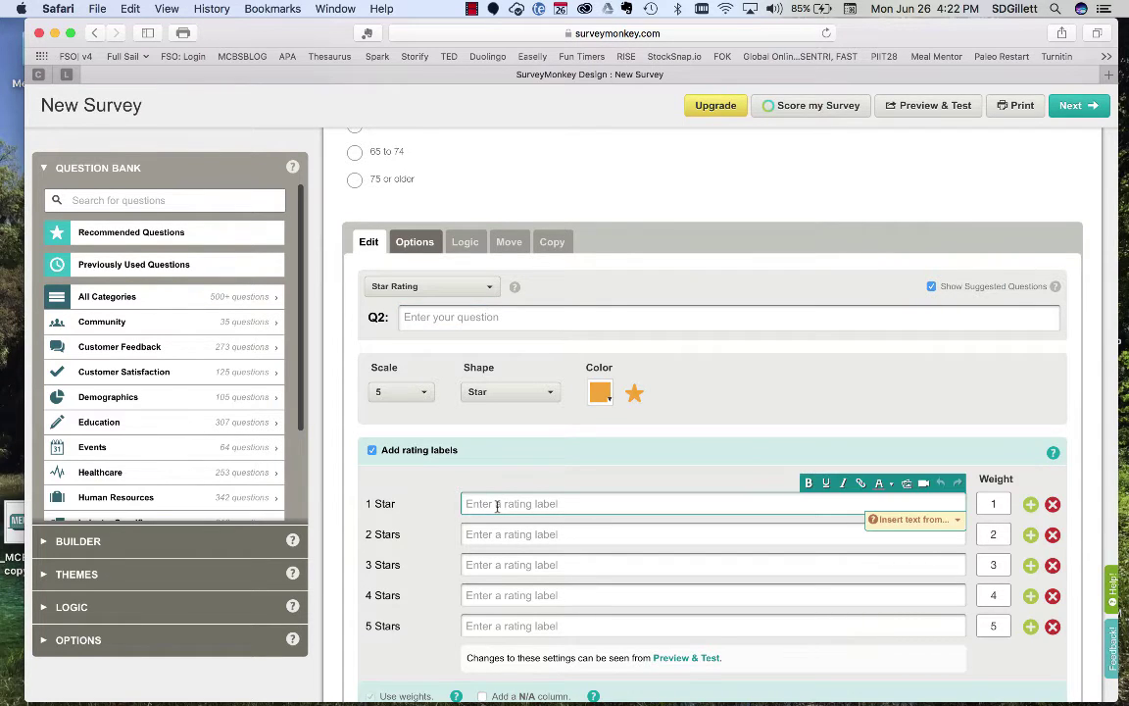
pyautogui.write('I hate it')
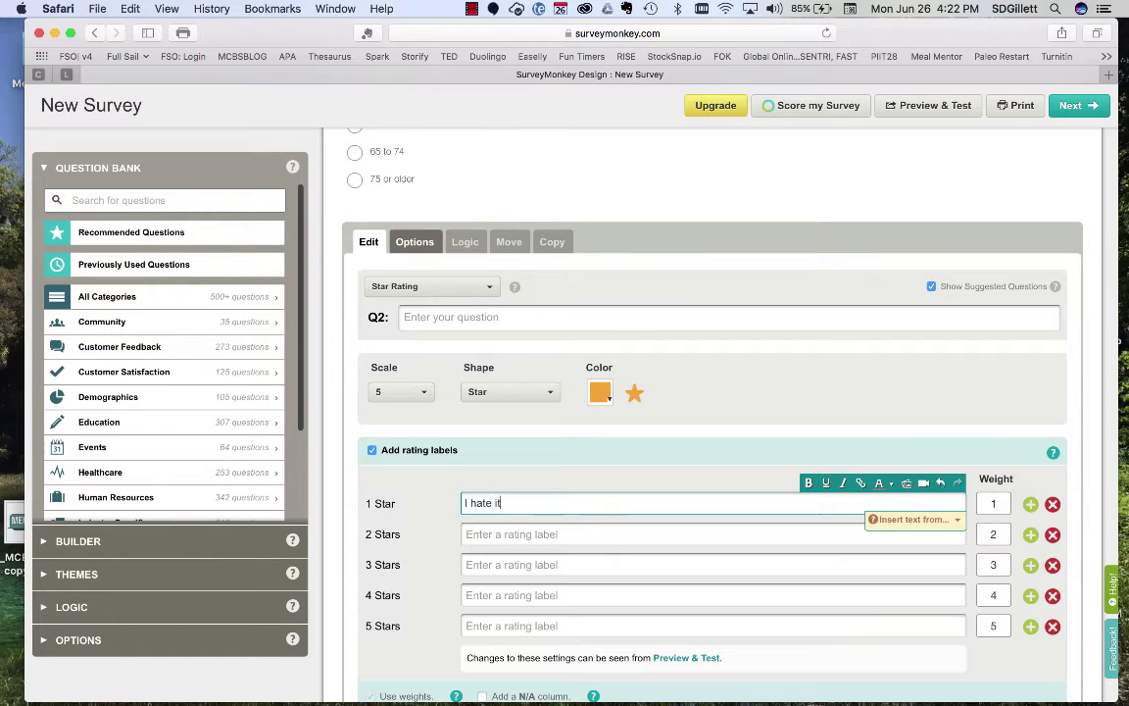
pyautogui.click(507, 534)
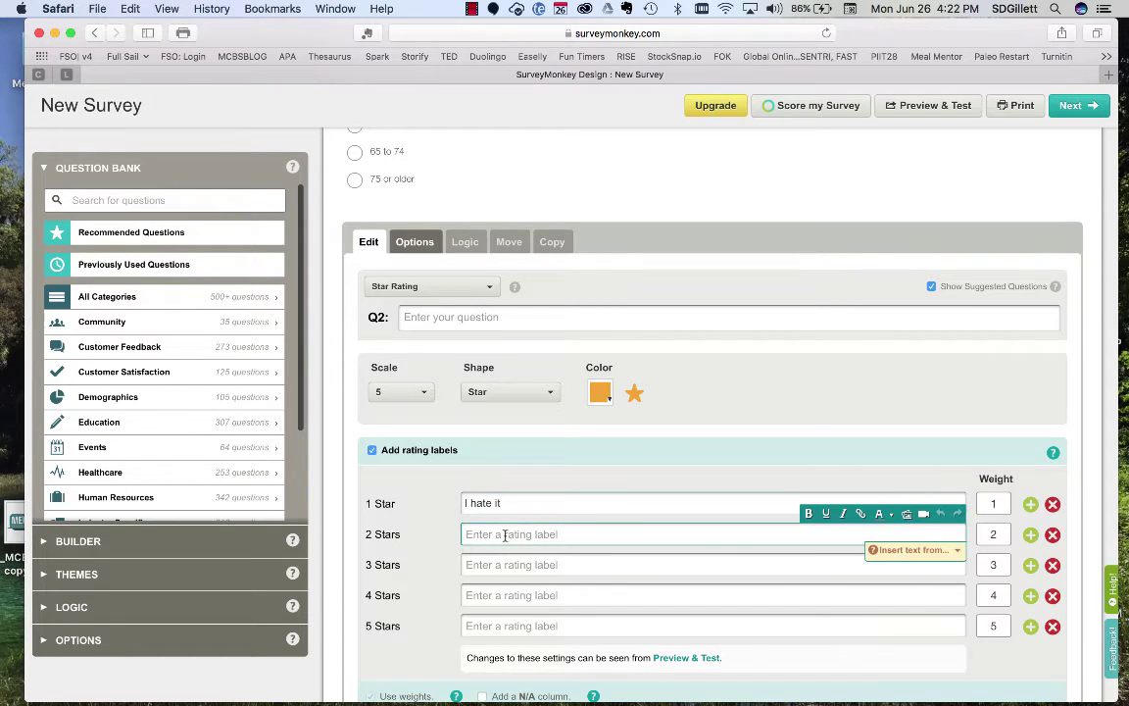
pyautogui.write('Eh')
pyautogui.click(494, 564)
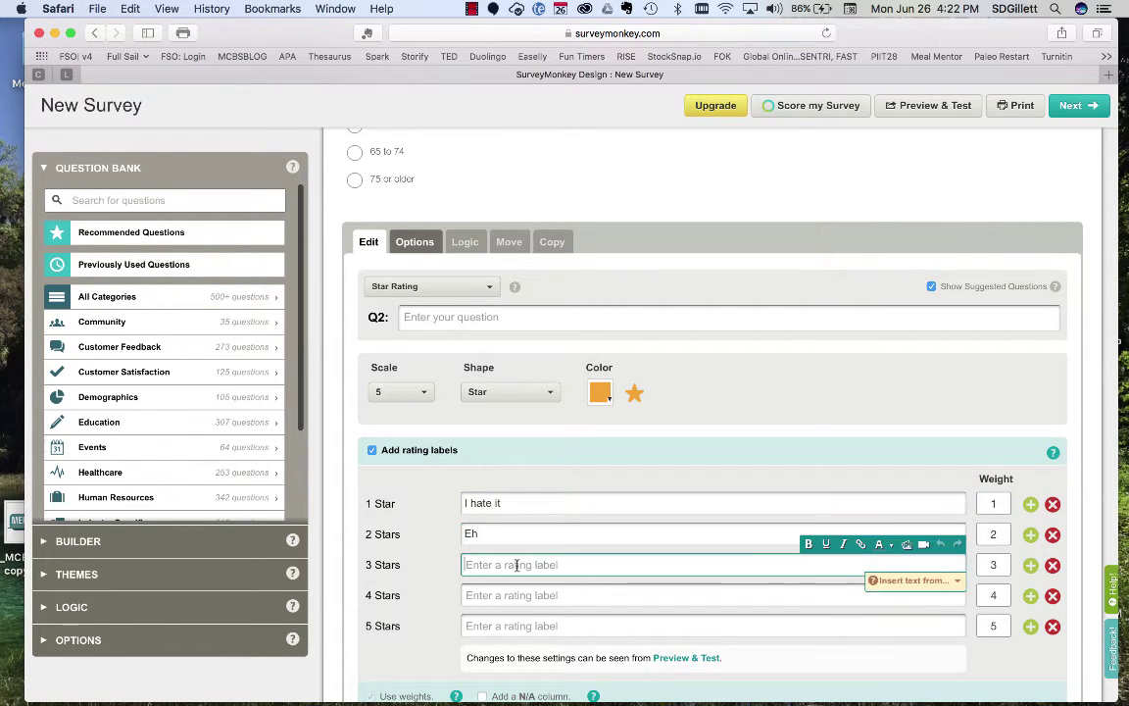
pyautogui.write('I don')
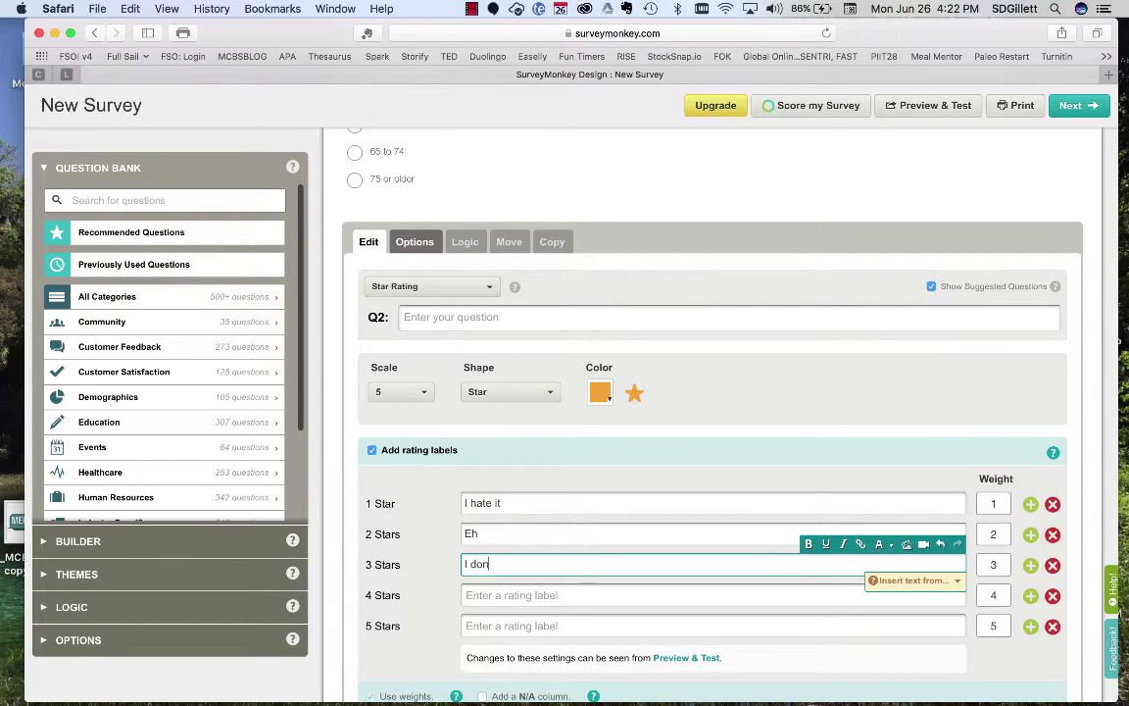
pyautogui.write("'t have an opinion")
# Label four stars "Good" and five stars "Best thing ever", and try to save the question.
pyautogui.click(502, 595)
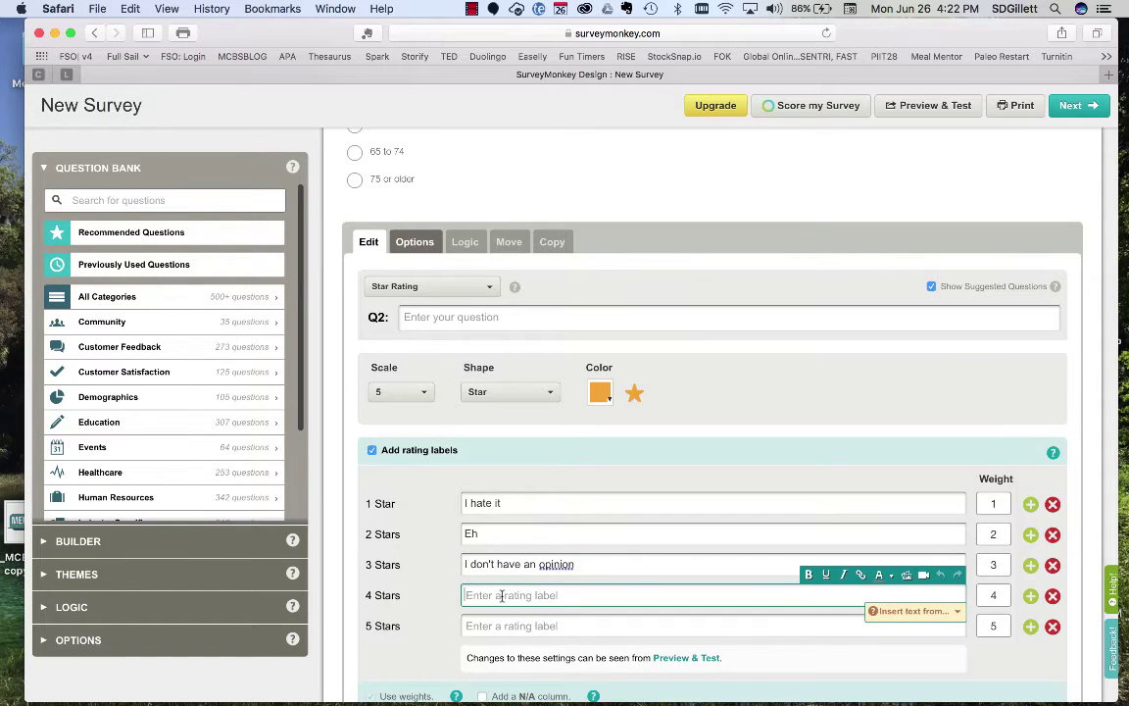
pyautogui.write('Good')
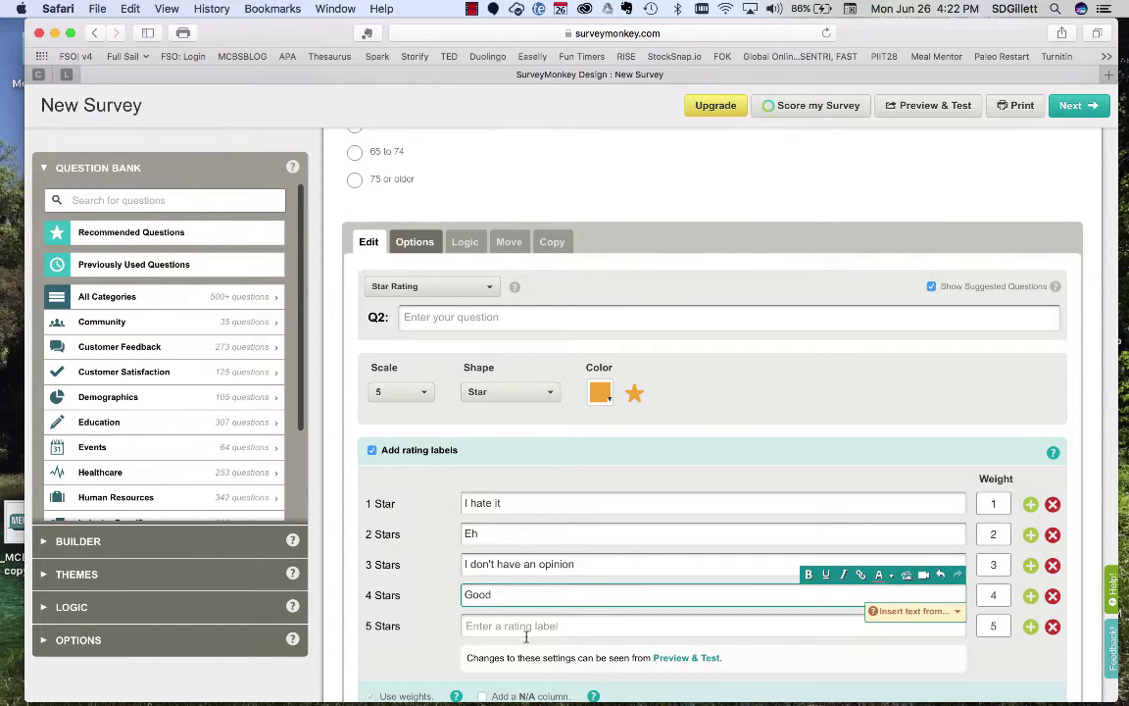
pyautogui.click(484, 626)
pyautogui.write('Best thing ever')
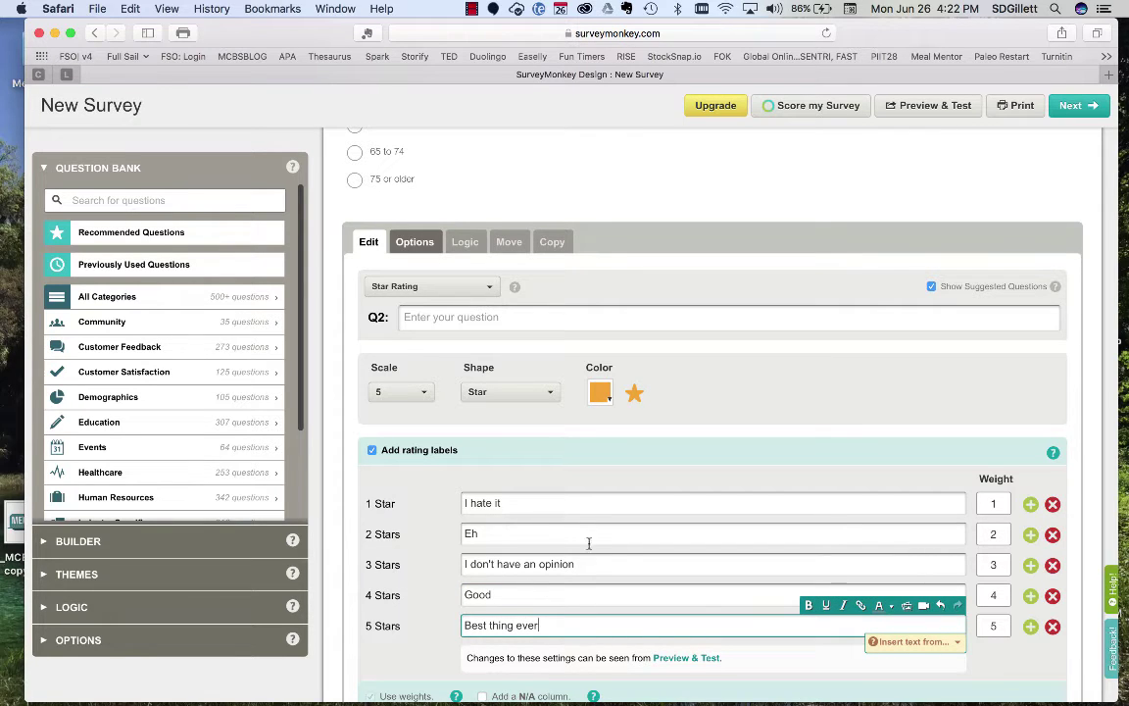
pyautogui.scroll(-3, 697, 468)
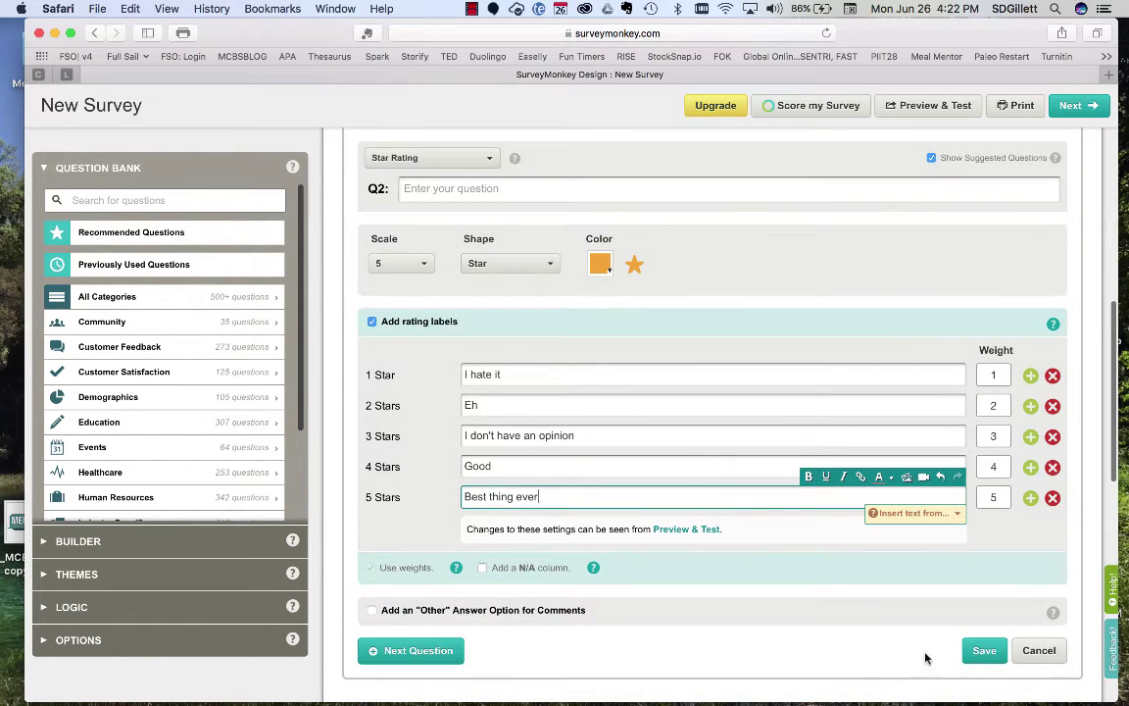
pyautogui.click(984, 649)
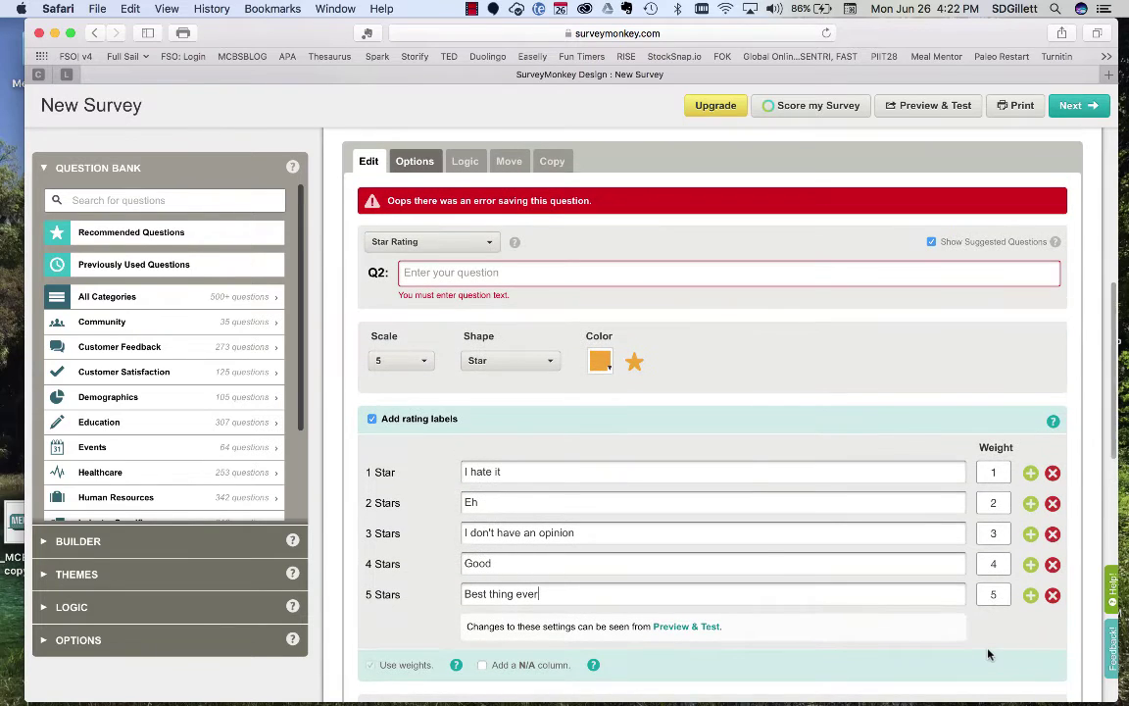
# Enter "On a scale of 1-5 how much do you like Pepsi?" as the star rating question's text and save it.
pyautogui.click(459, 273)
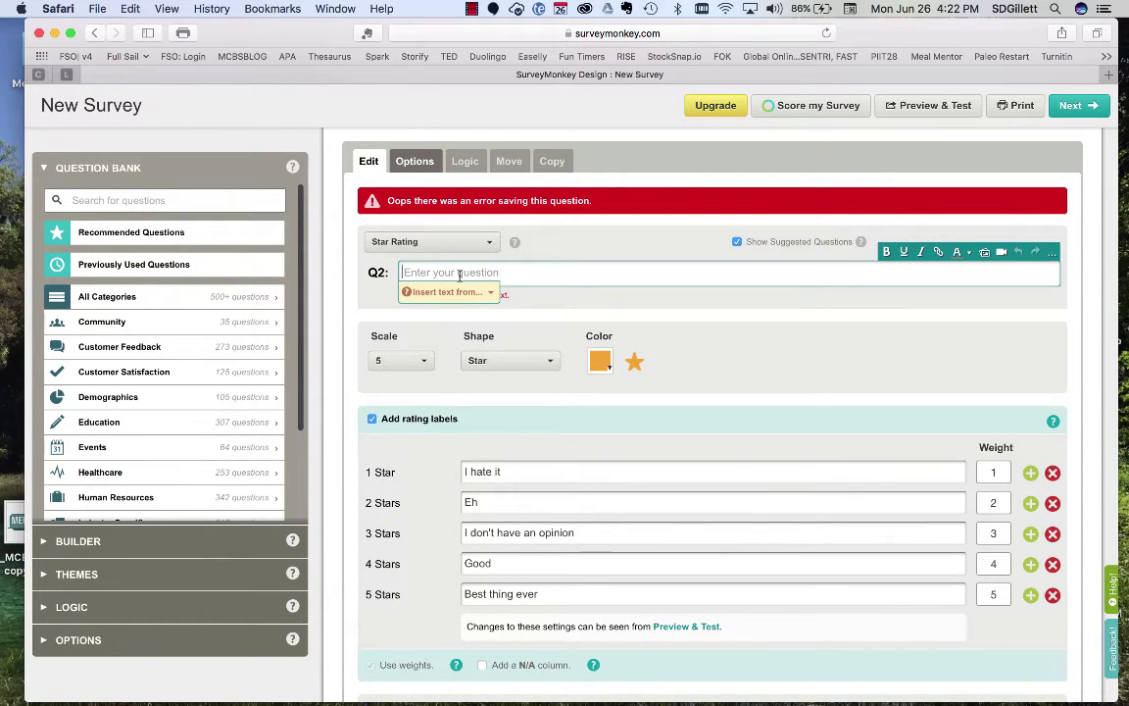
pyautogui.write('On a sca')
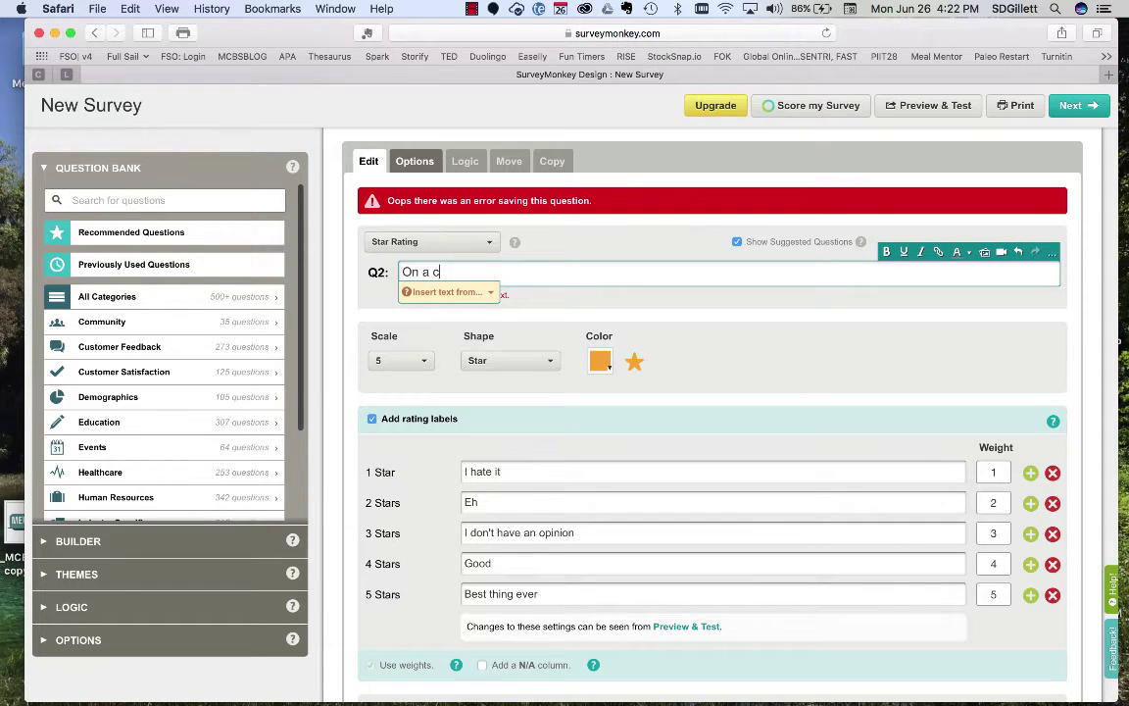
pyautogui.write('le of ')
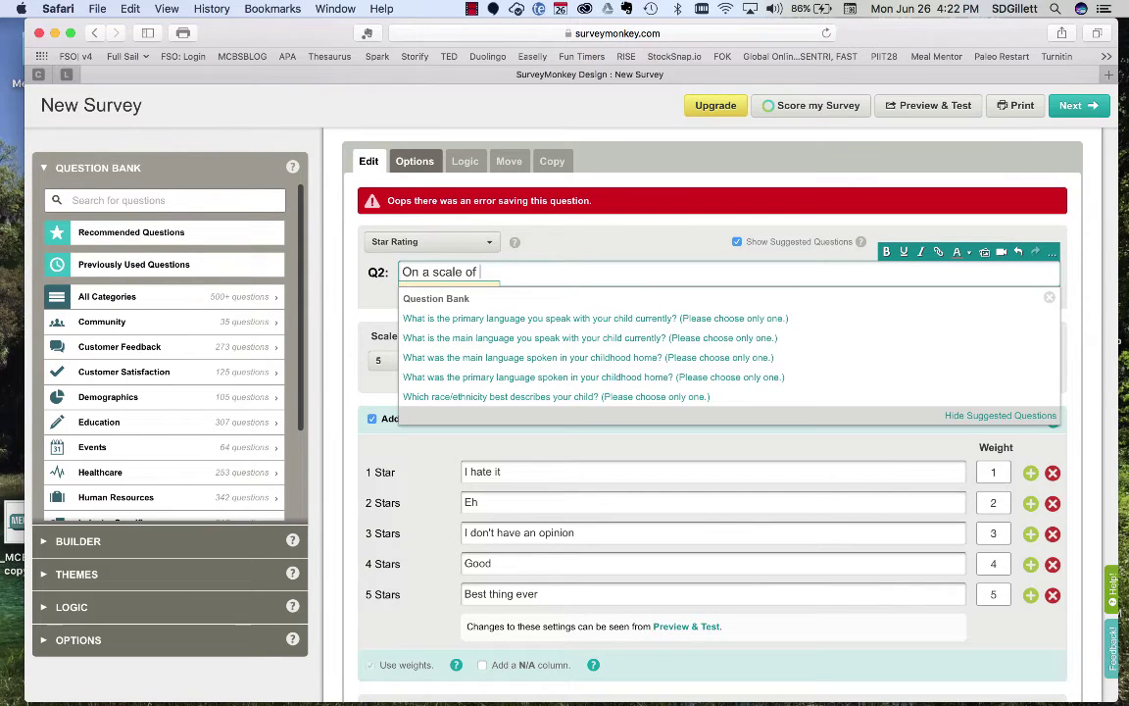
pyautogui.write('1-5 how ')
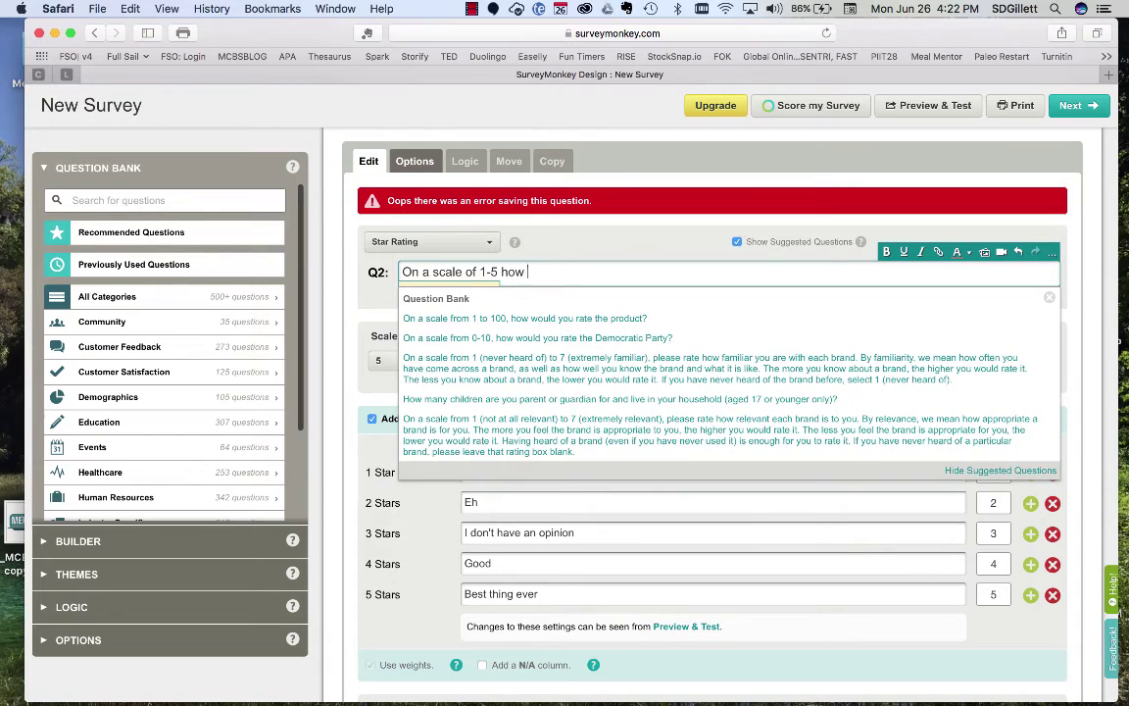
pyautogui.write('much do you l')
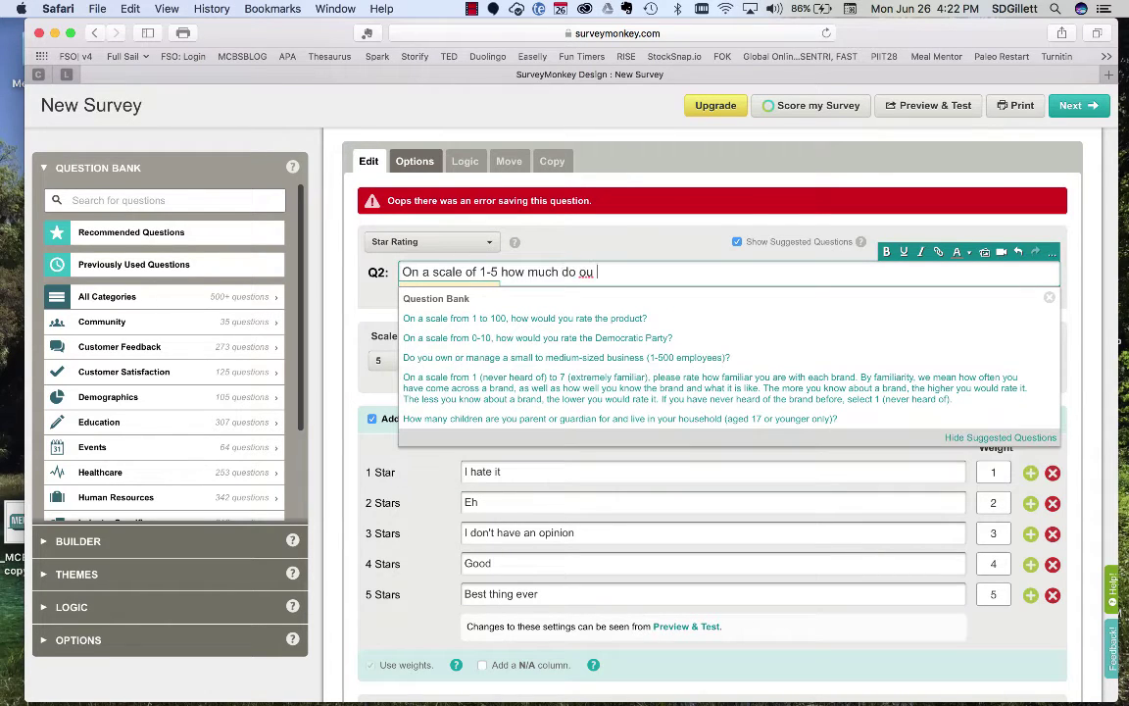
pyautogui.write('ike P')
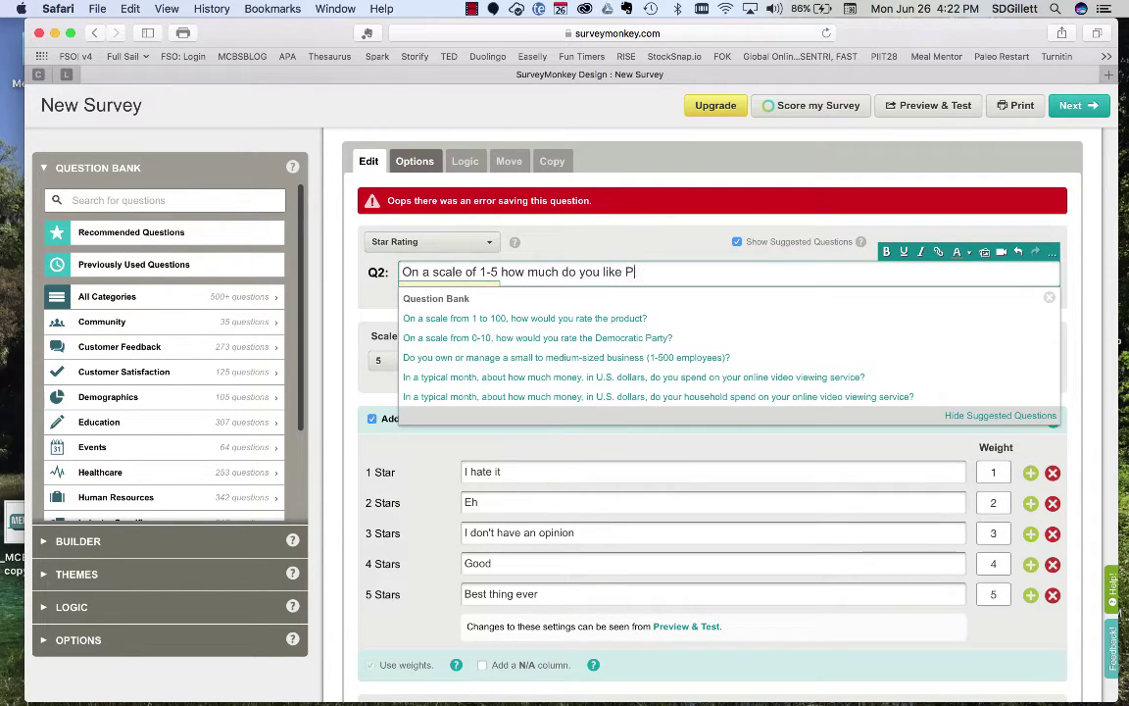
pyautogui.write('epsi?')
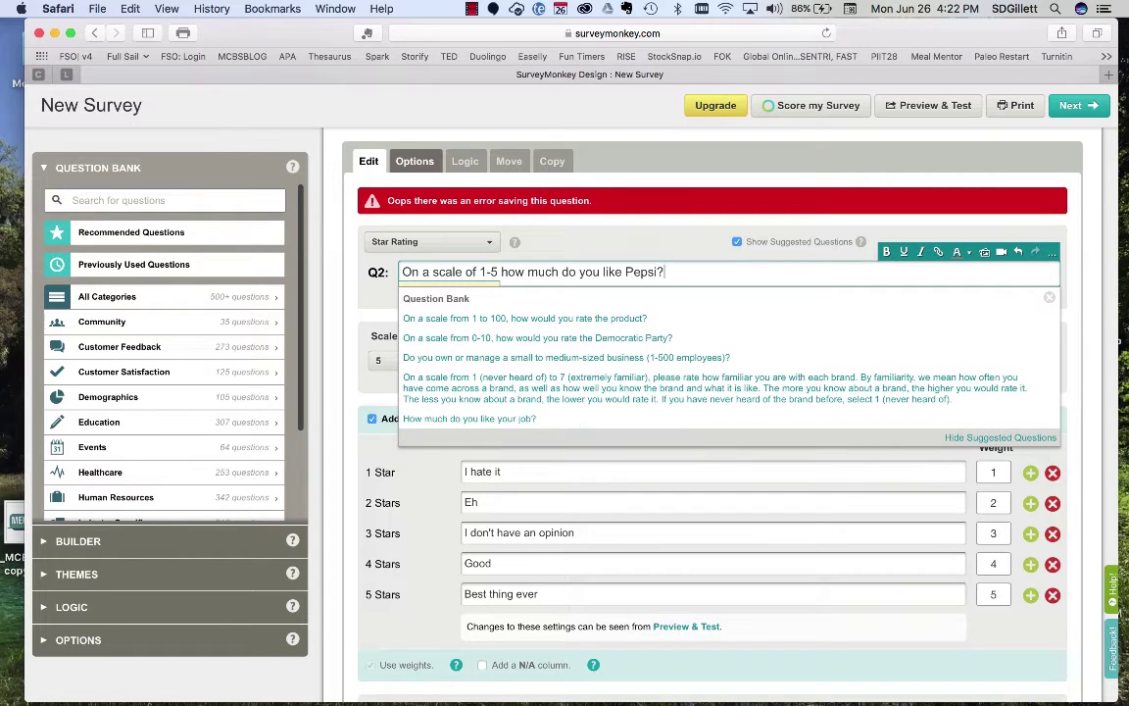
pyautogui.click(525, 222)
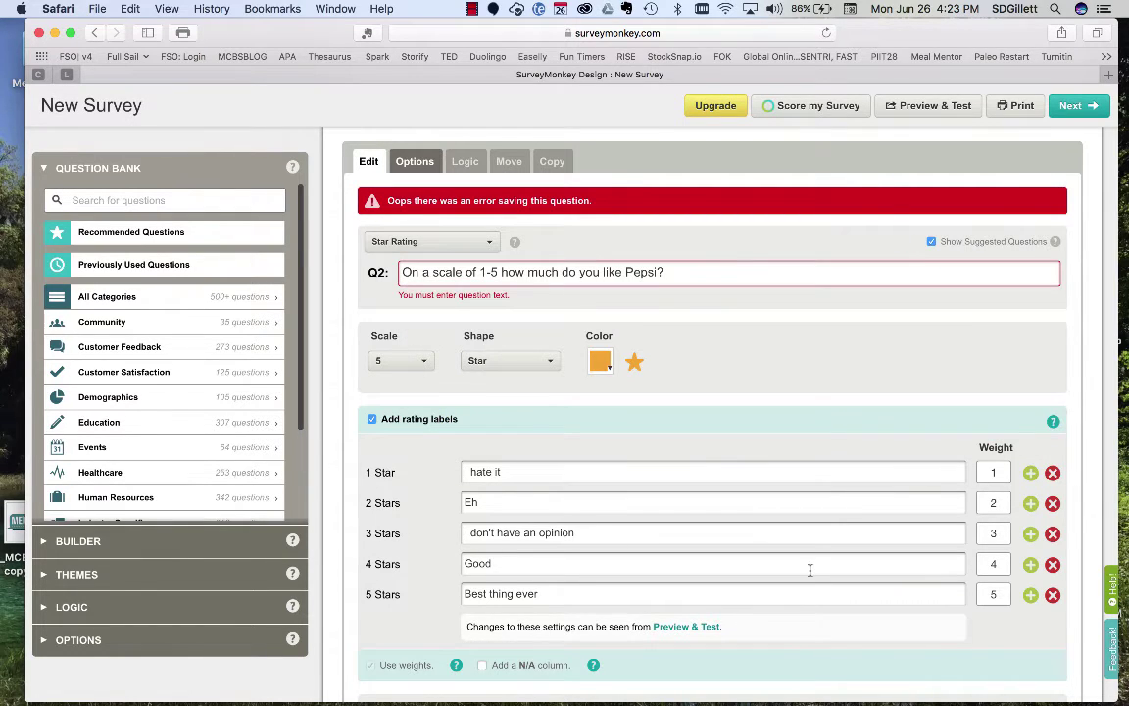
pyautogui.scroll(-3, 858, 447)
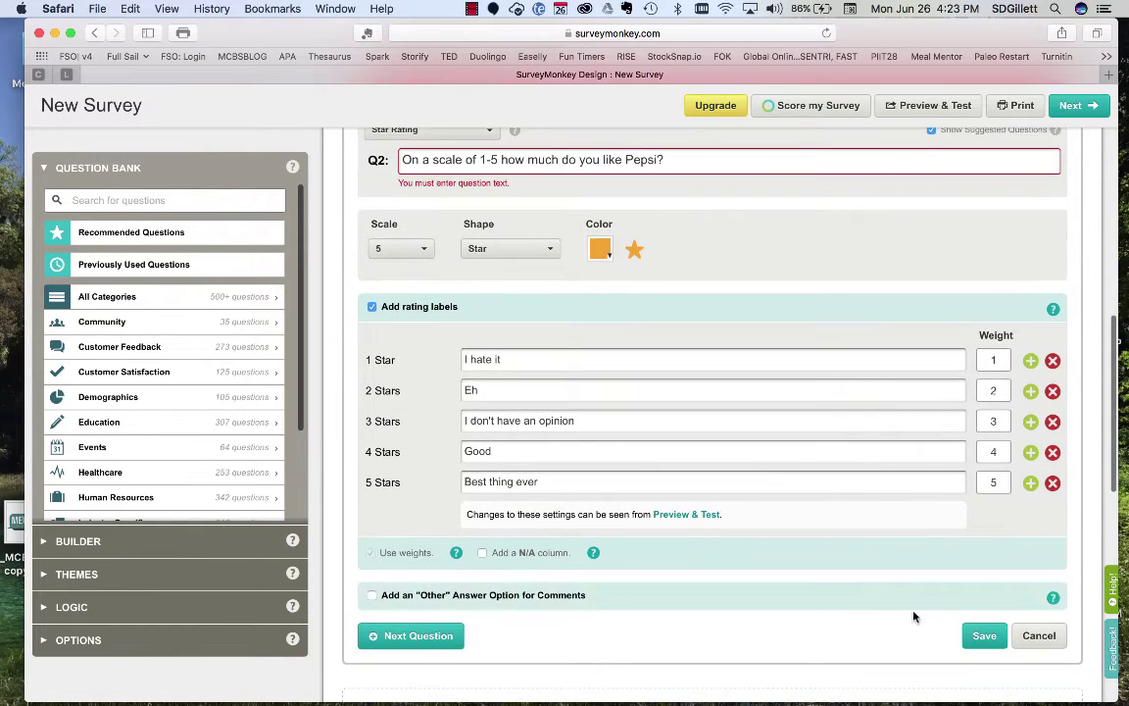
pyautogui.click(984, 636)
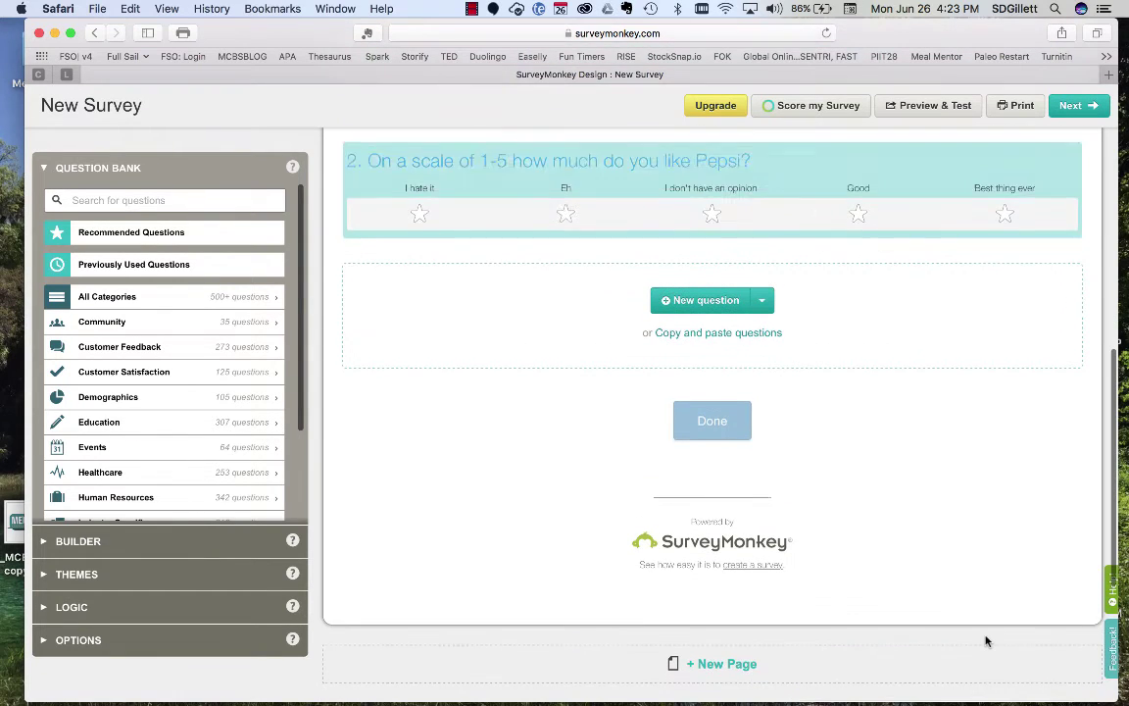
pyautogui.scroll(2, 882, 378)
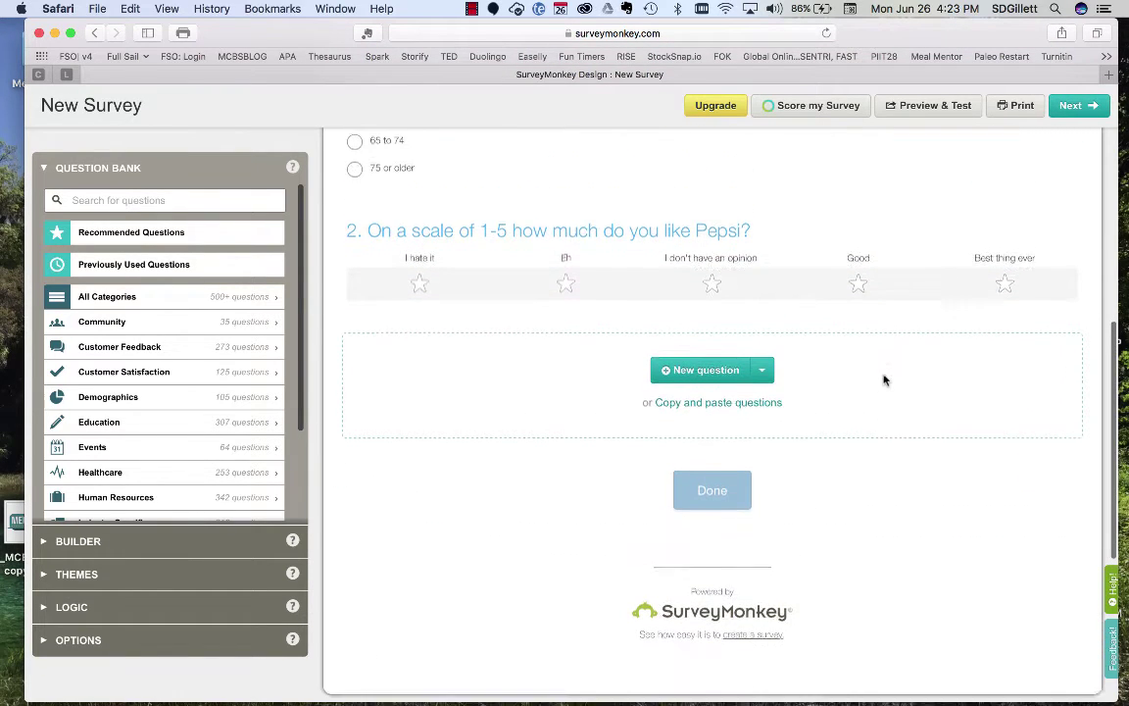
# Preview the survey as respondents see it, dismiss the preview notice, look over both questions and close the preview.
pyautogui.moveTo(569, 295)
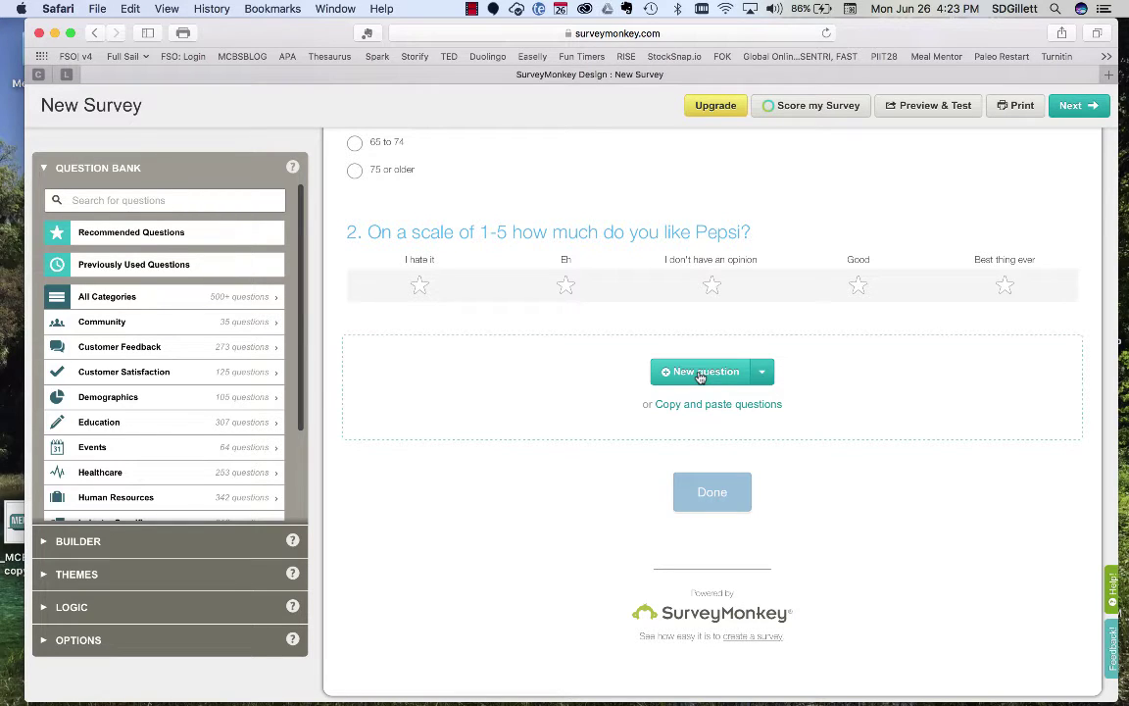
pyautogui.click(929, 106)
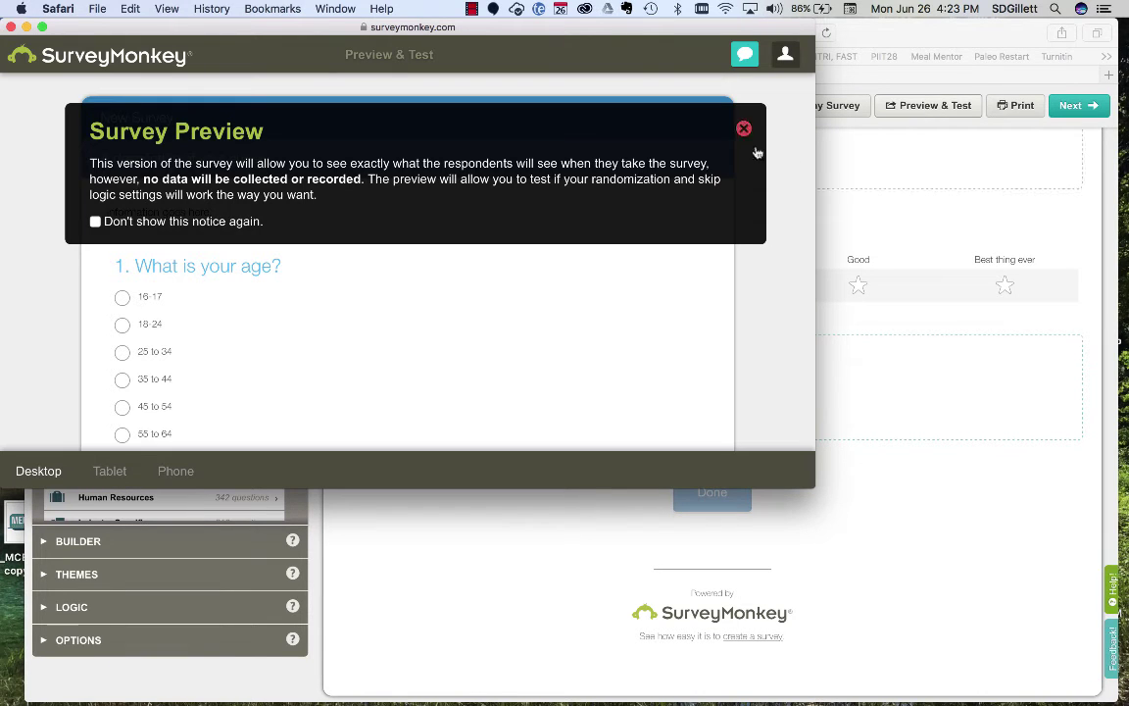
pyautogui.click(744, 129)
pyautogui.scroll(-8, 541, 255)
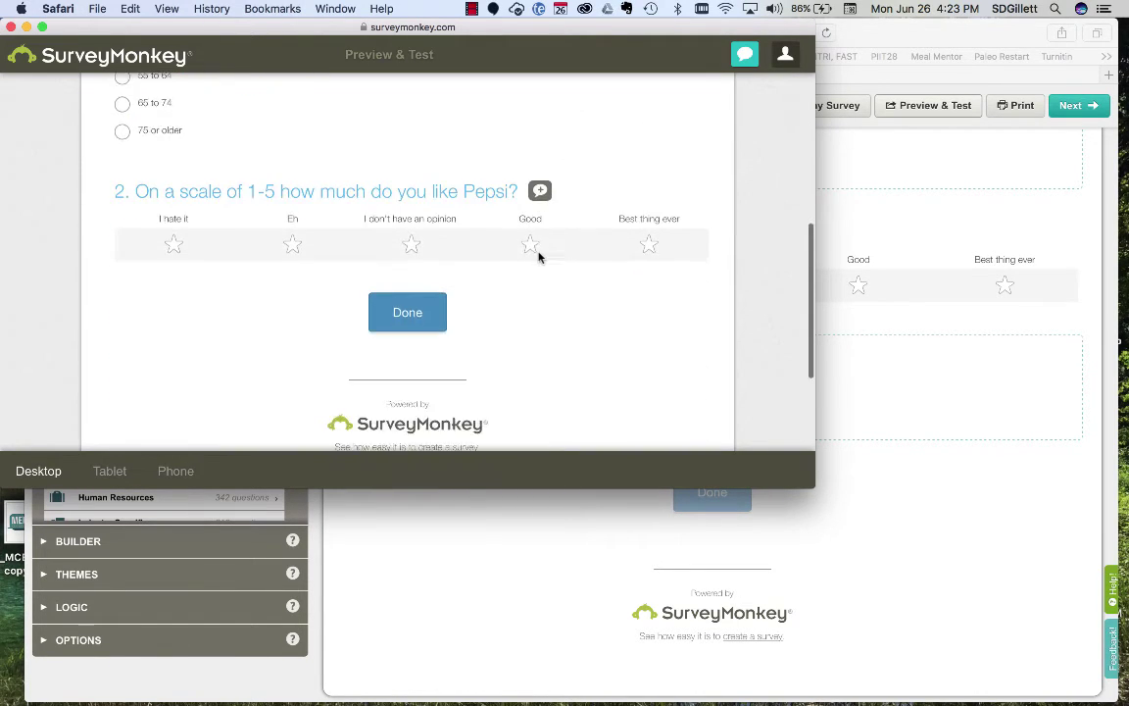
pyautogui.scroll(10, 538, 257)
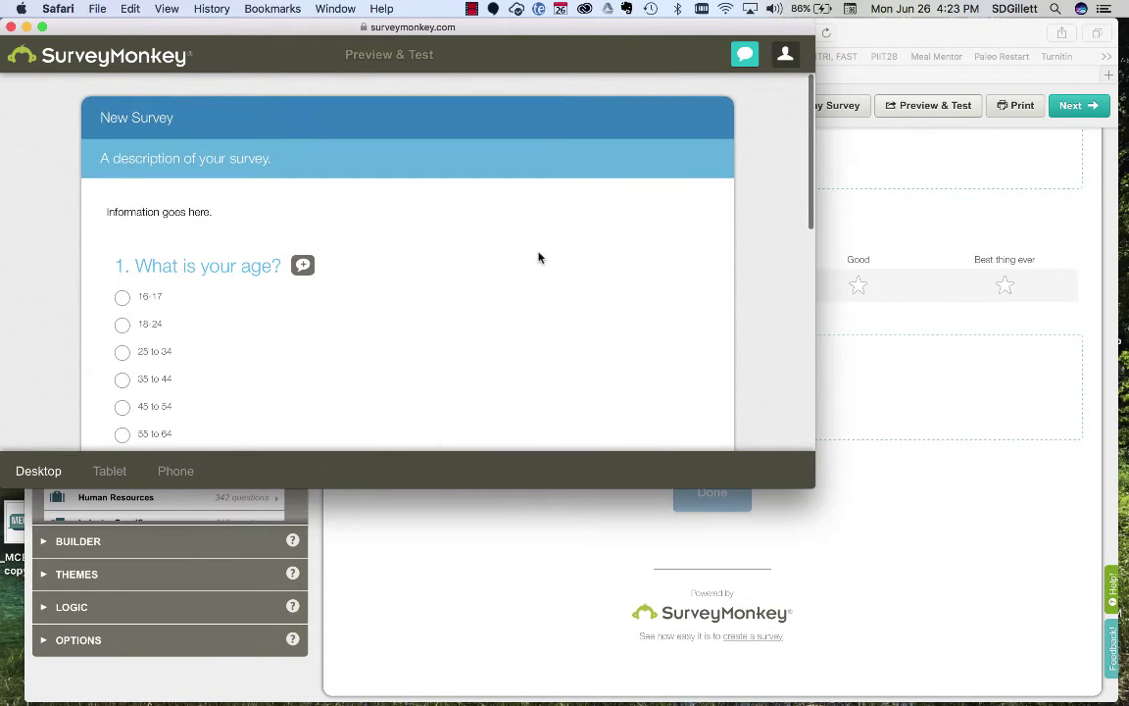
pyautogui.click(9, 26)
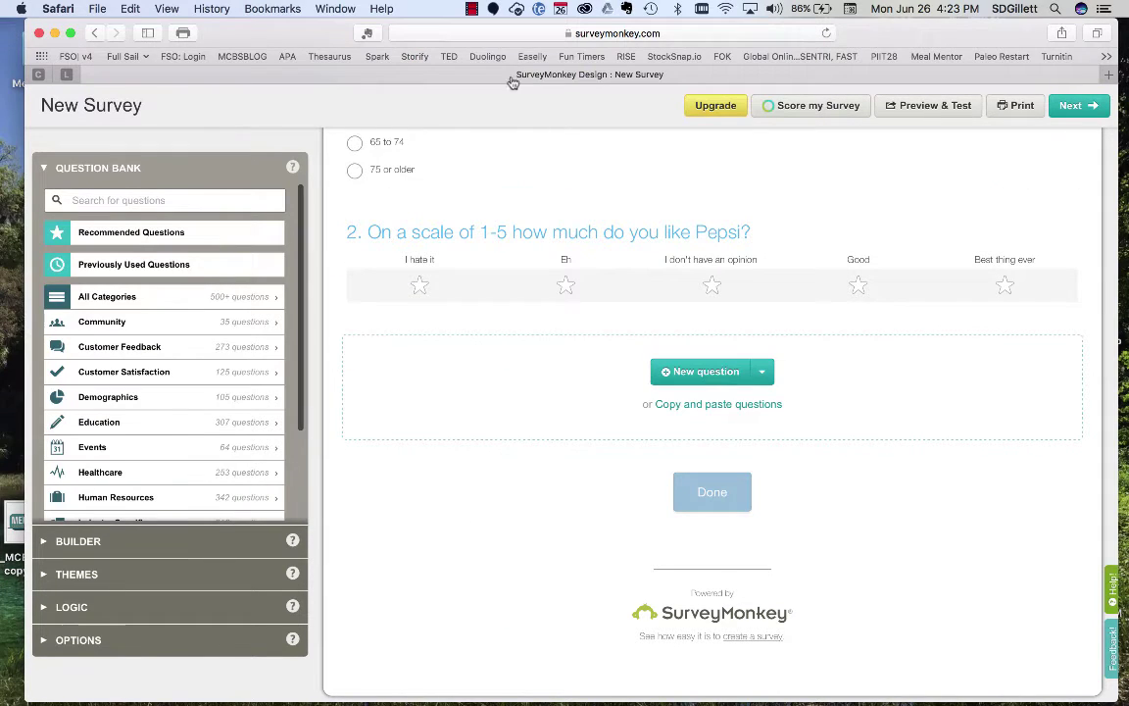
# Proceed to collecting responses for the survey and get a web link for sharing it.
pyautogui.click(1072, 109)
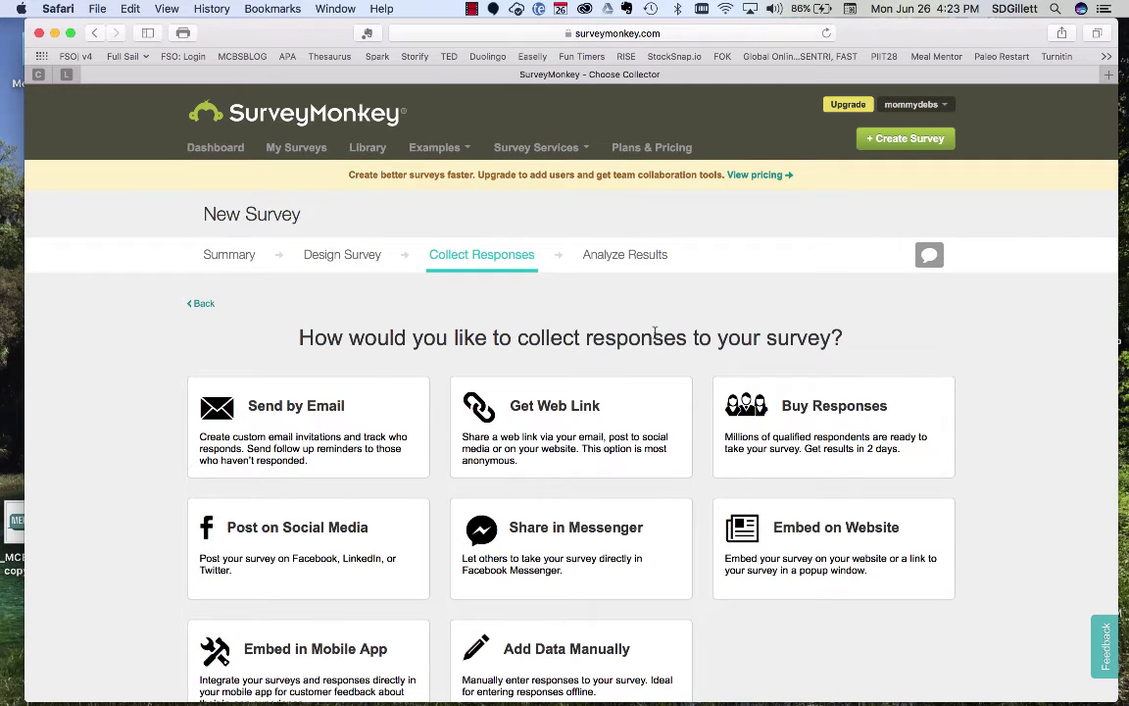
pyautogui.scroll(-3, 1012, 361)
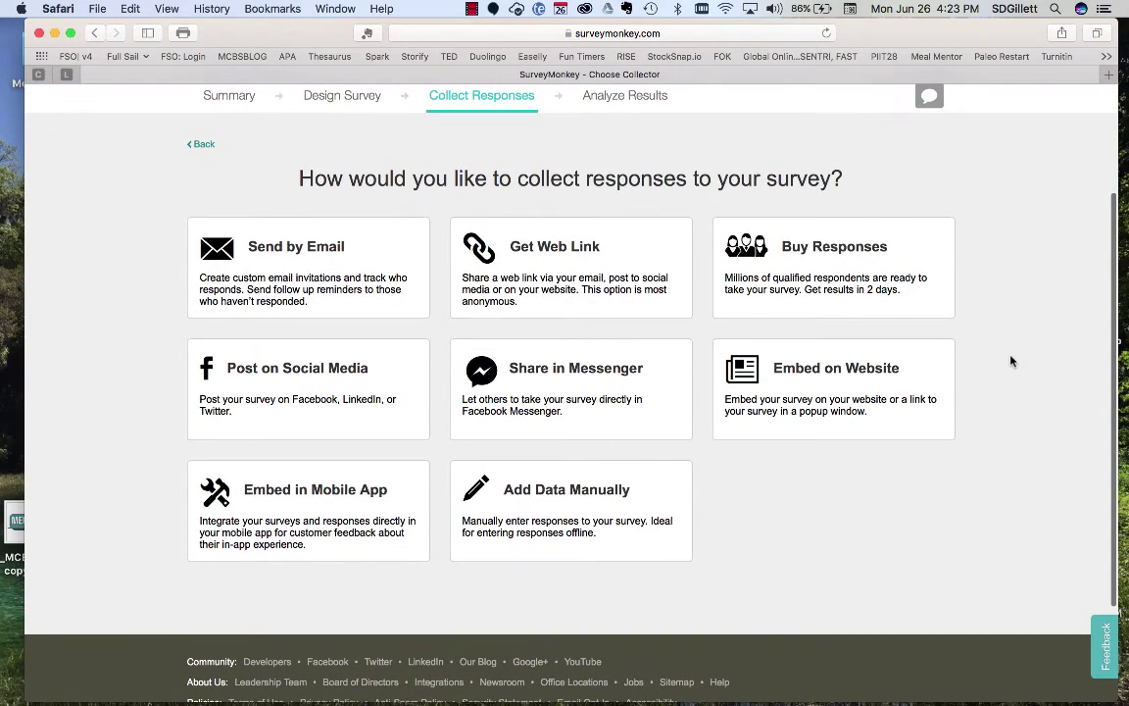
pyautogui.click(568, 285)
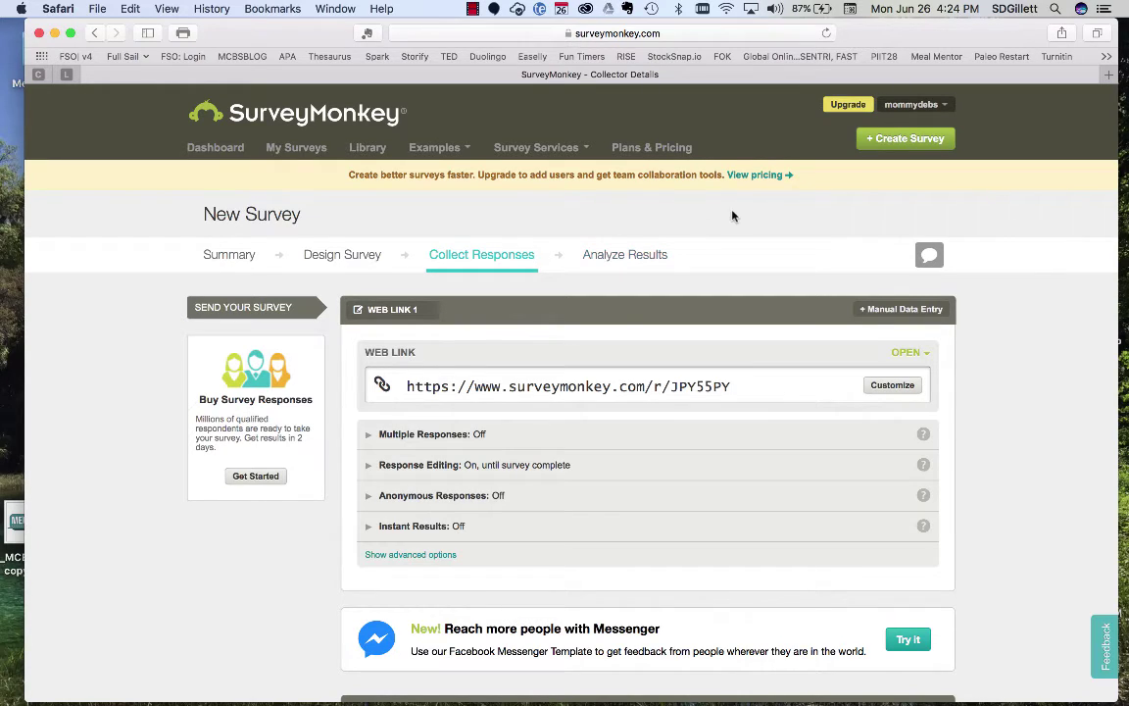
# Switch to Chrome and show the MCBS at Full Sail closed group on Facebook.
pyautogui.press('super+Tab')
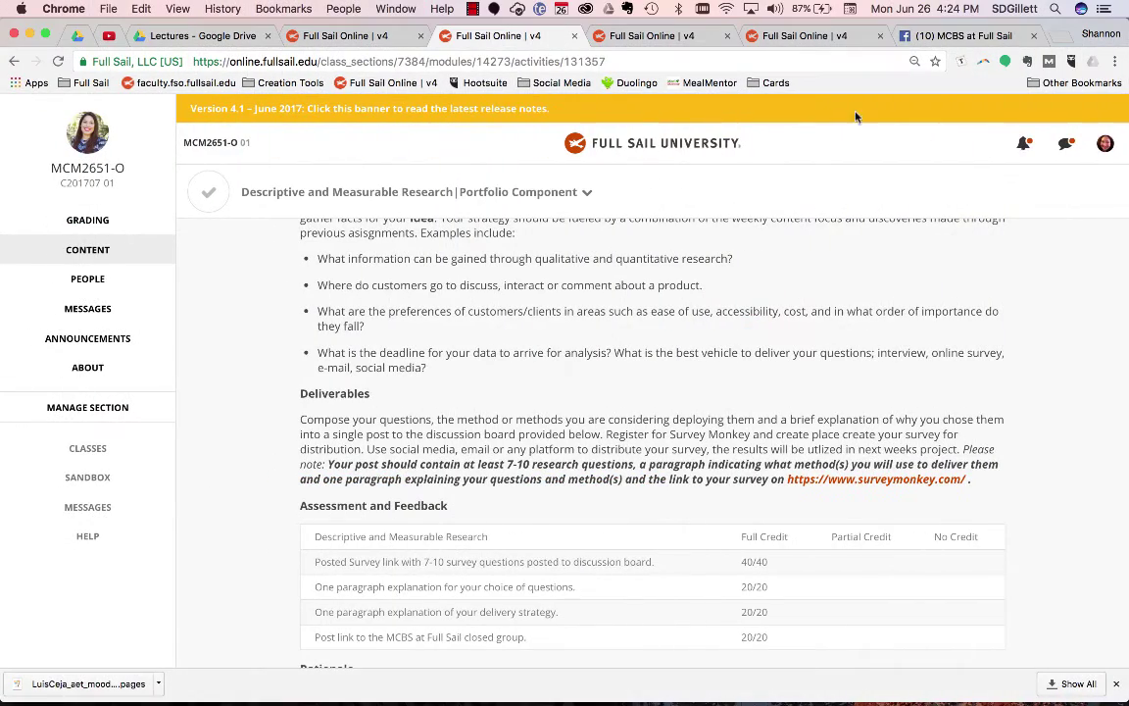
pyautogui.click(970, 36)
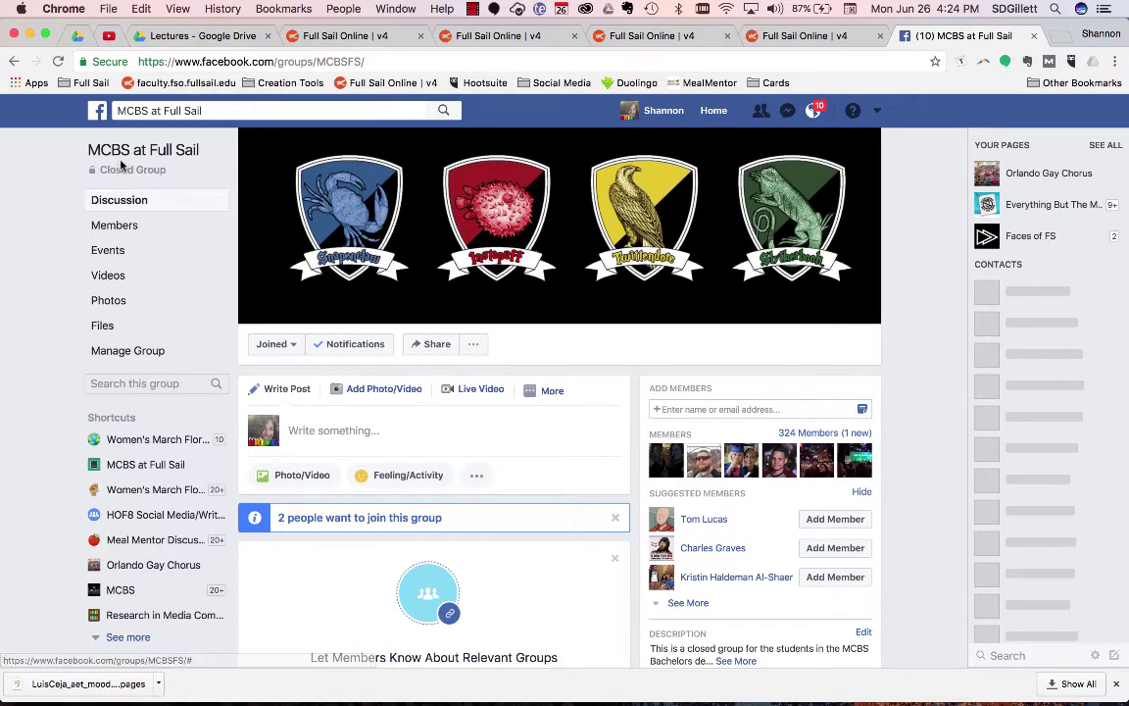
pyautogui.moveTo(156, 172)
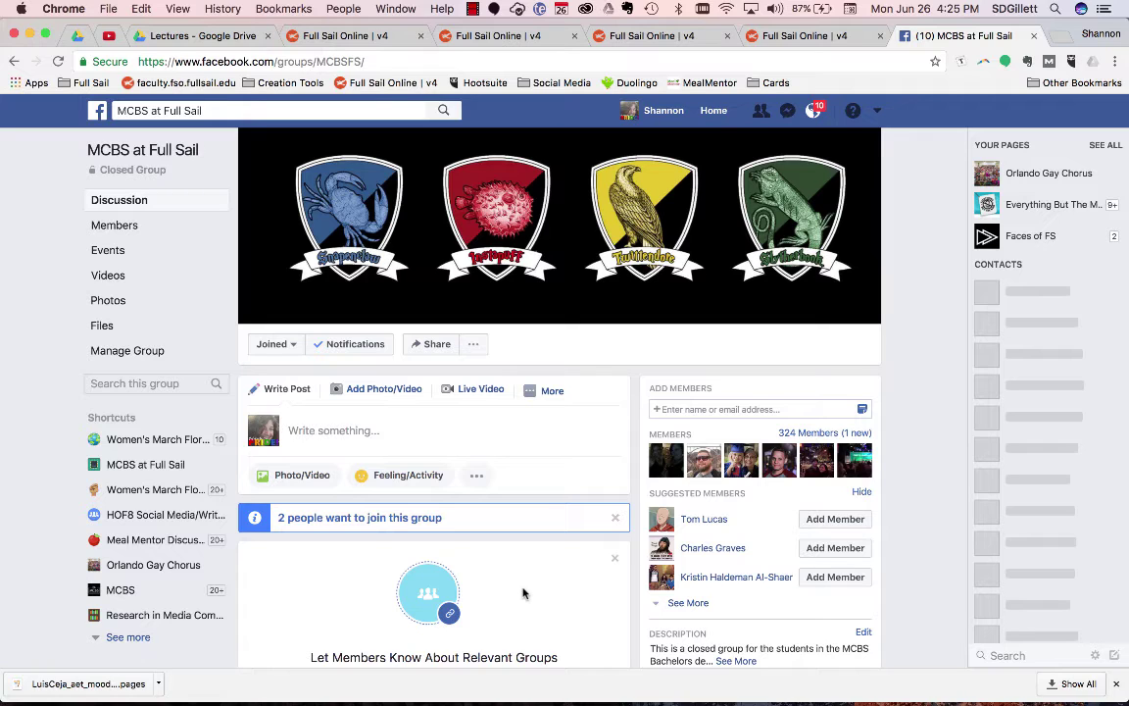
pyautogui.moveTo(82, 170)
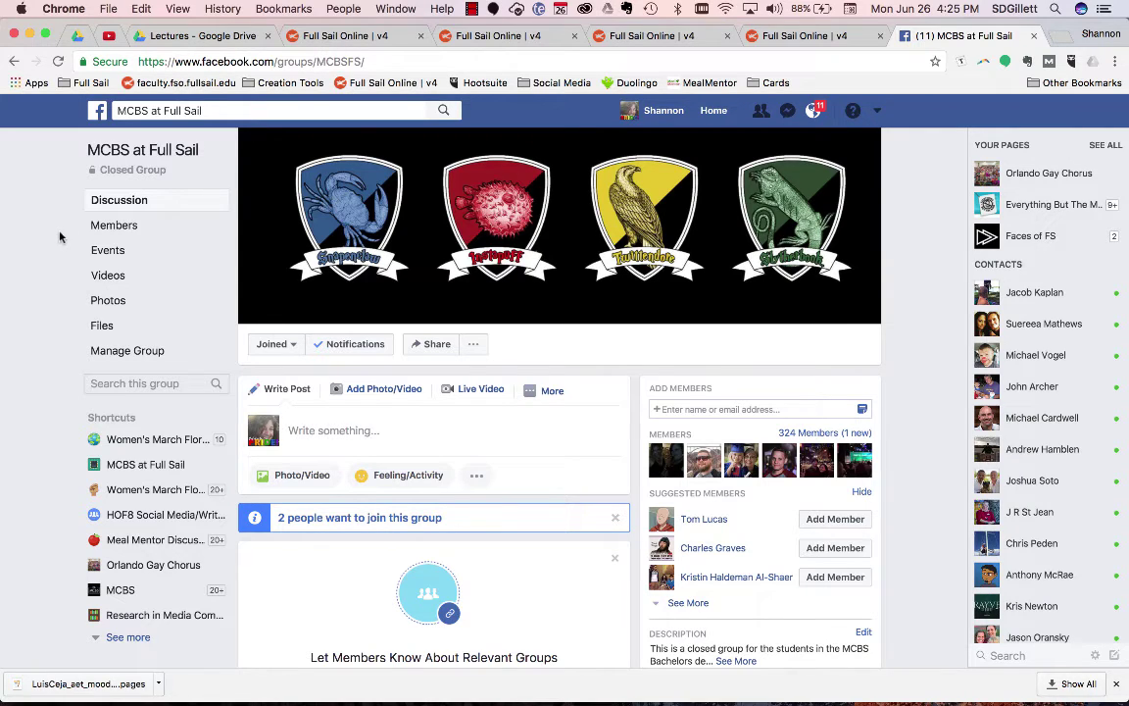
# Switch to QuickTime Player and play the video "7 tips for good survey questions.mp4".
pyautogui.hotkey('ctrl', 'Right')
pyautogui.hotkey('ctrl', 'Right')
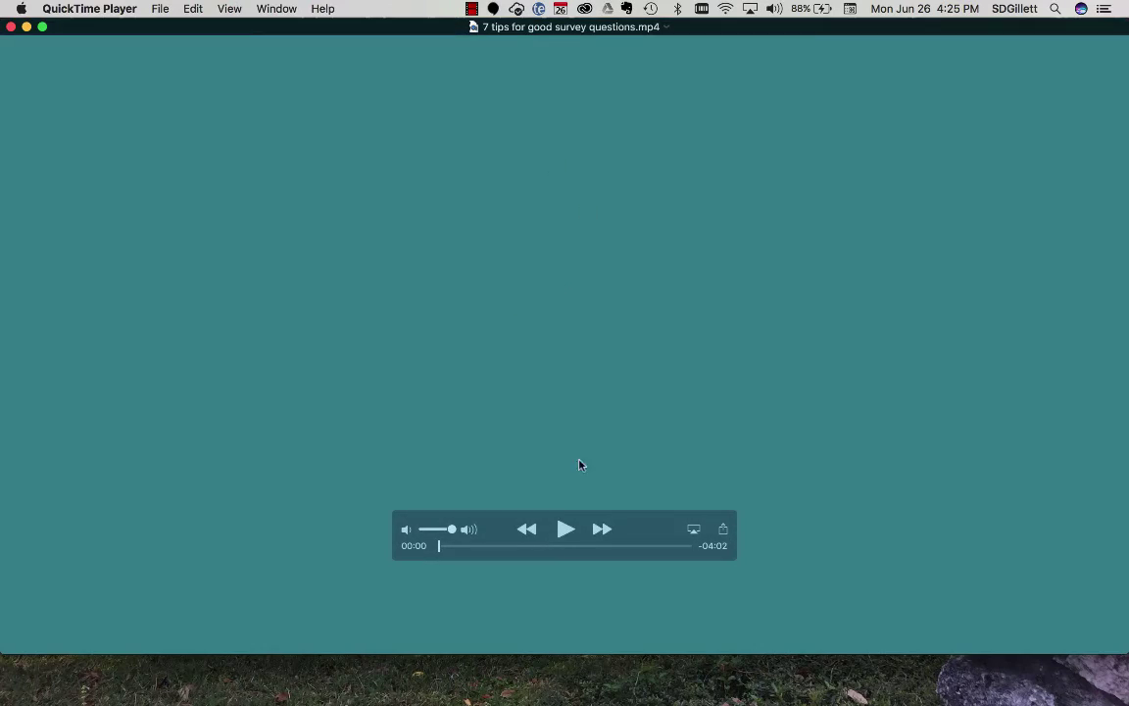
pyautogui.click(565, 529)
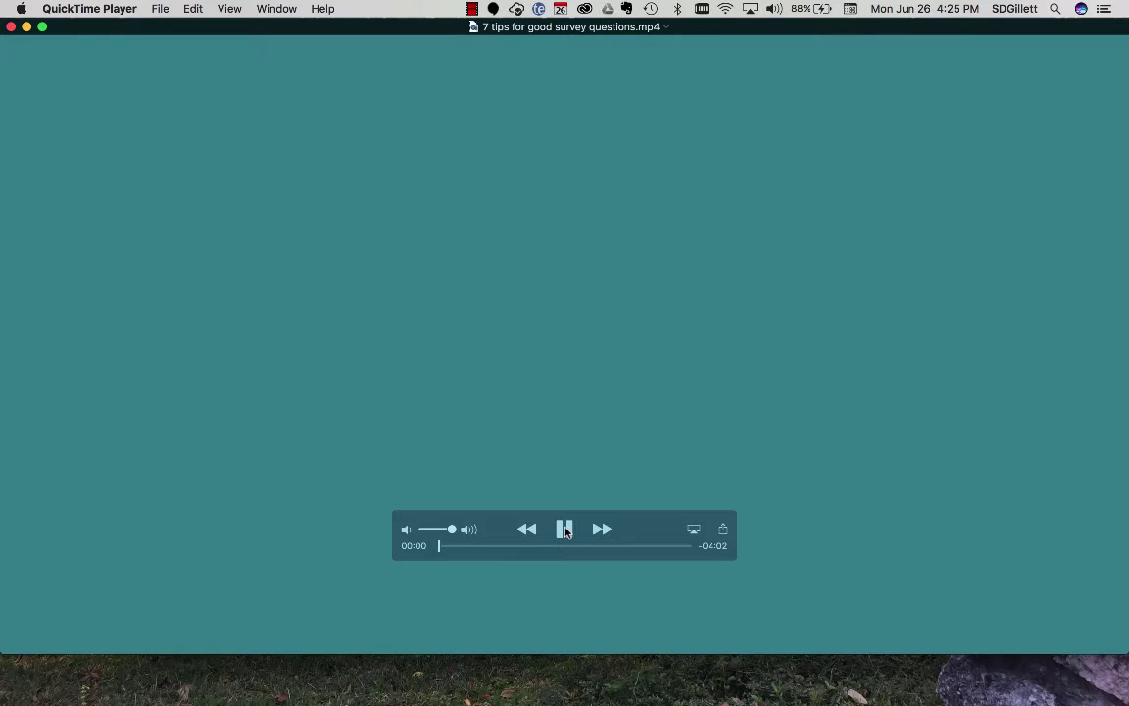